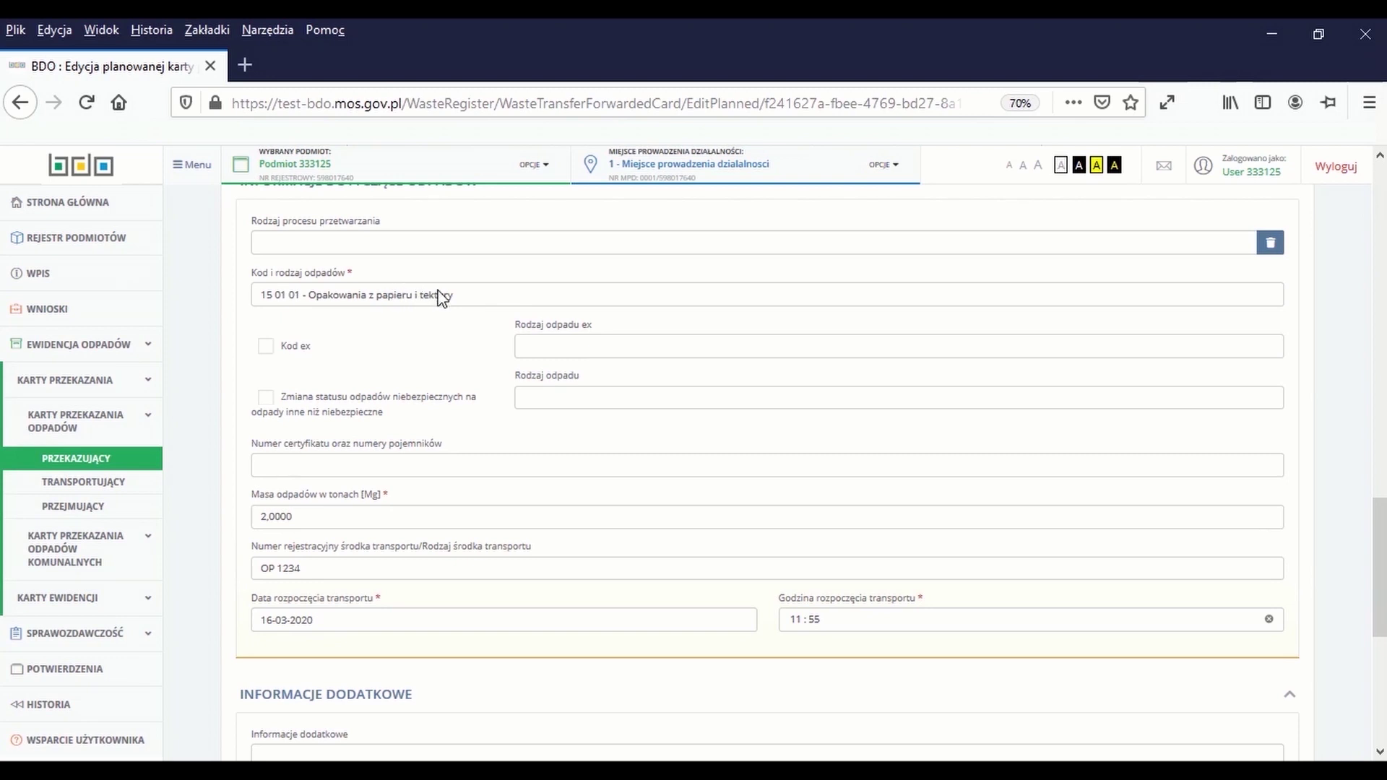
- Set the waste mass on the planned transfer card to 2,5 Mg and approve the card without generating a confirmation
scroll(437, 298, "down", 2)
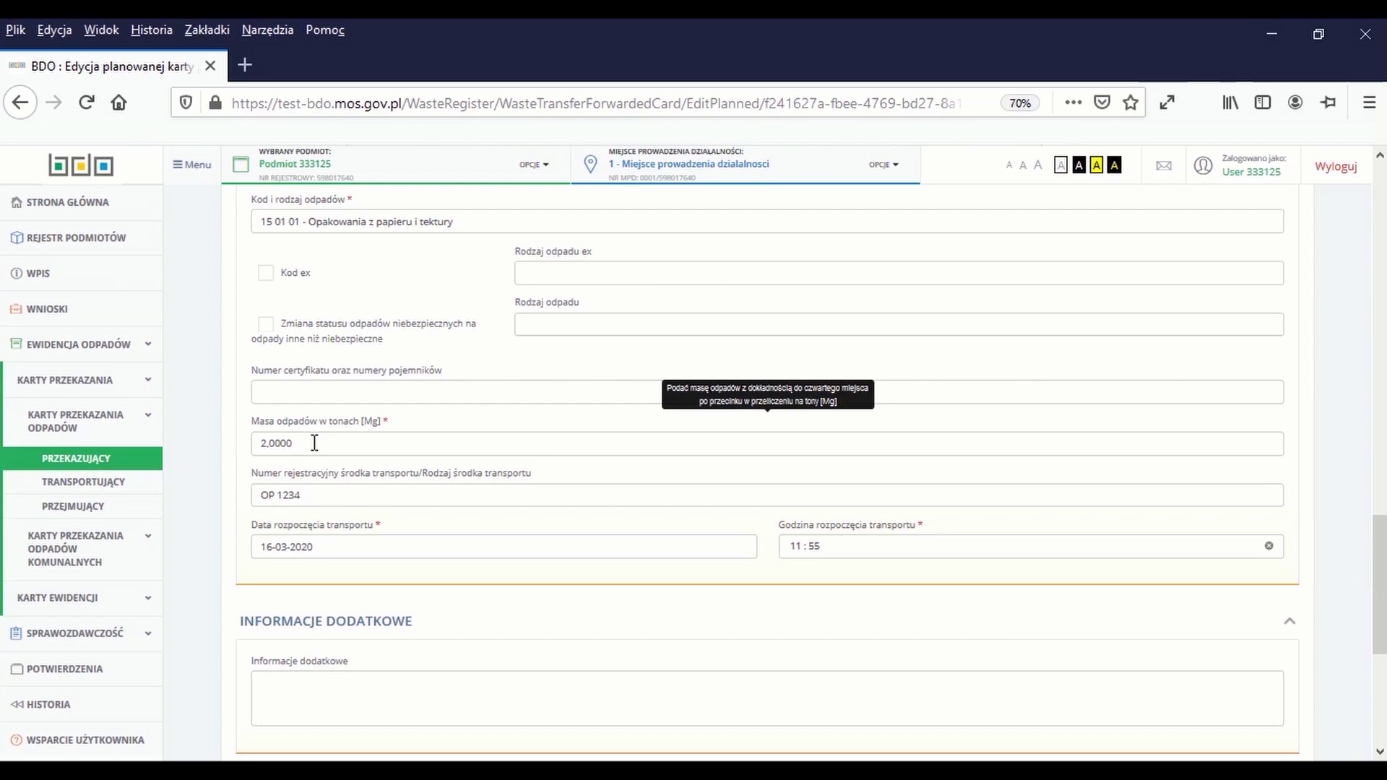
left_click(315, 443)
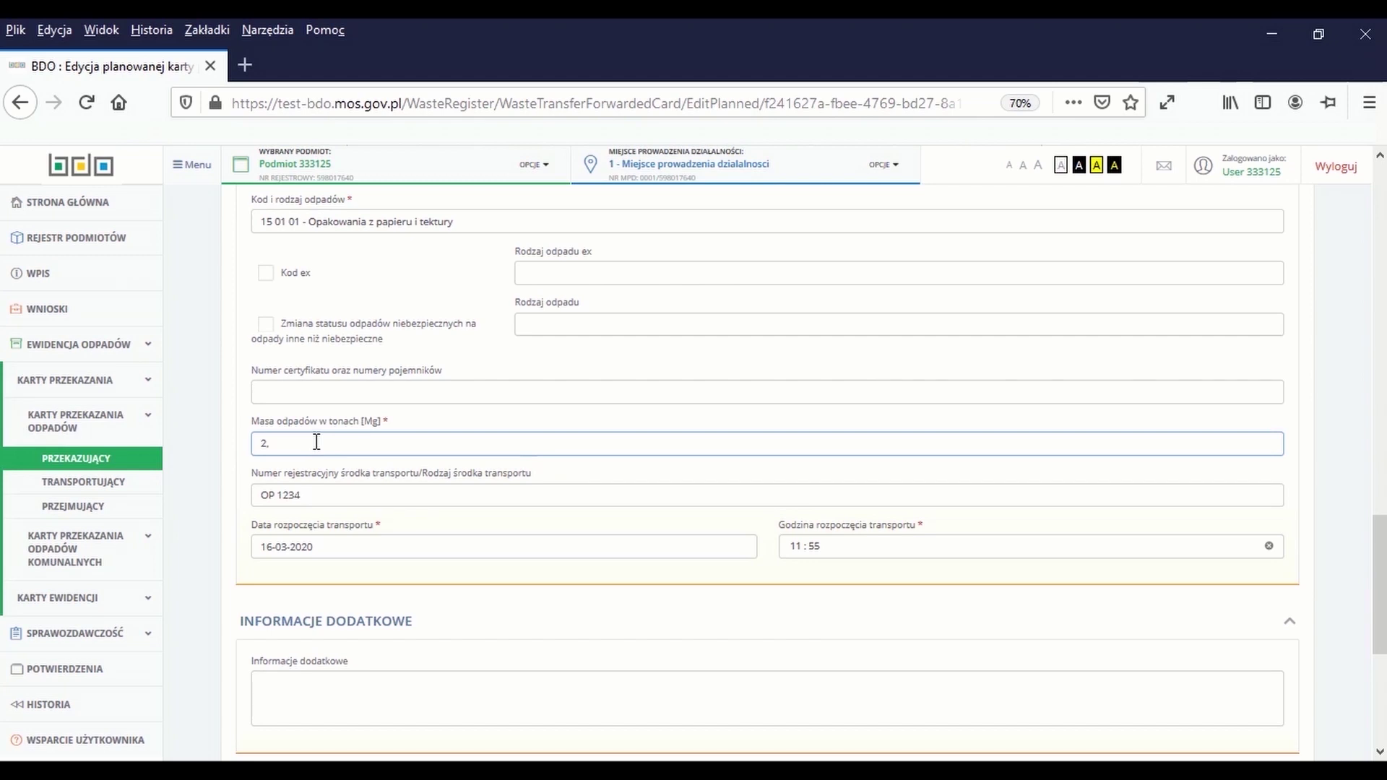
mouse_move(885, 393)
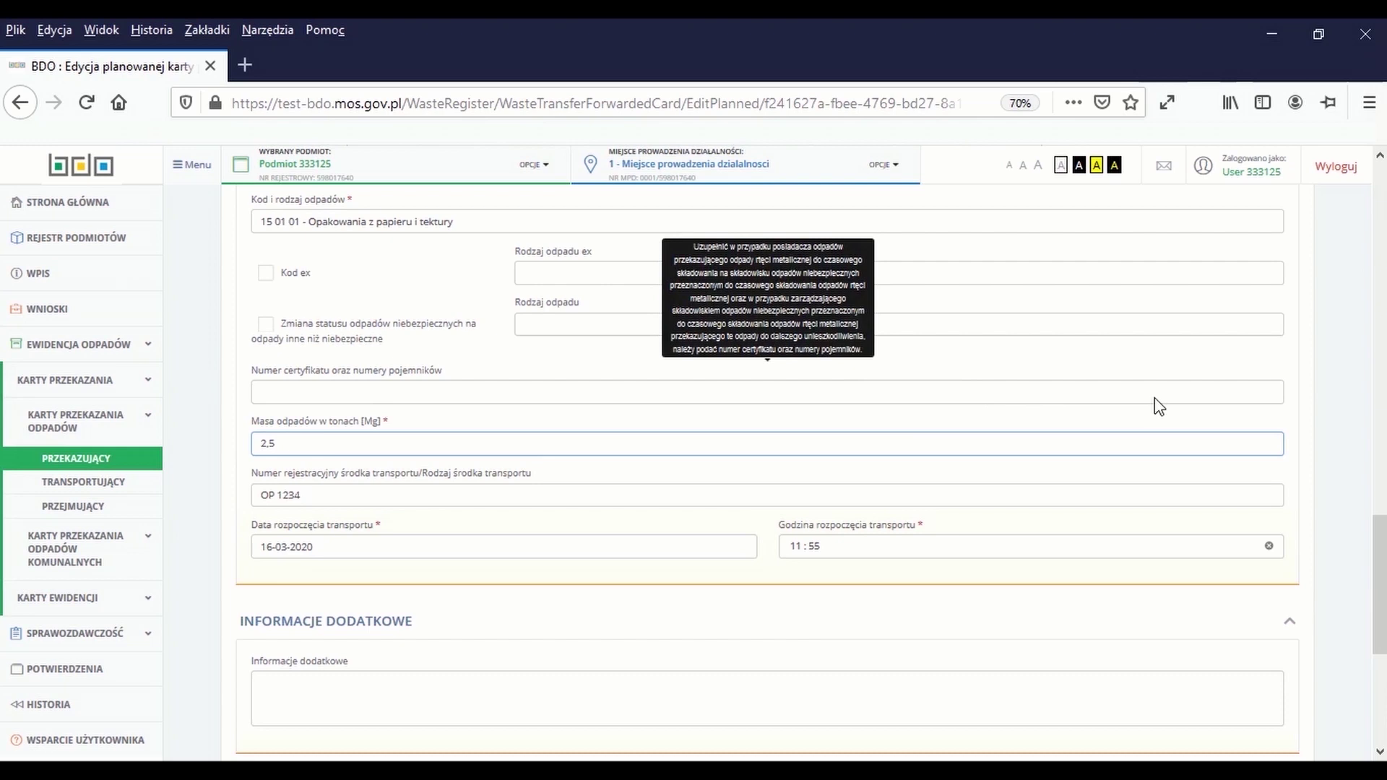
scroll(978, 520, "down", 3)
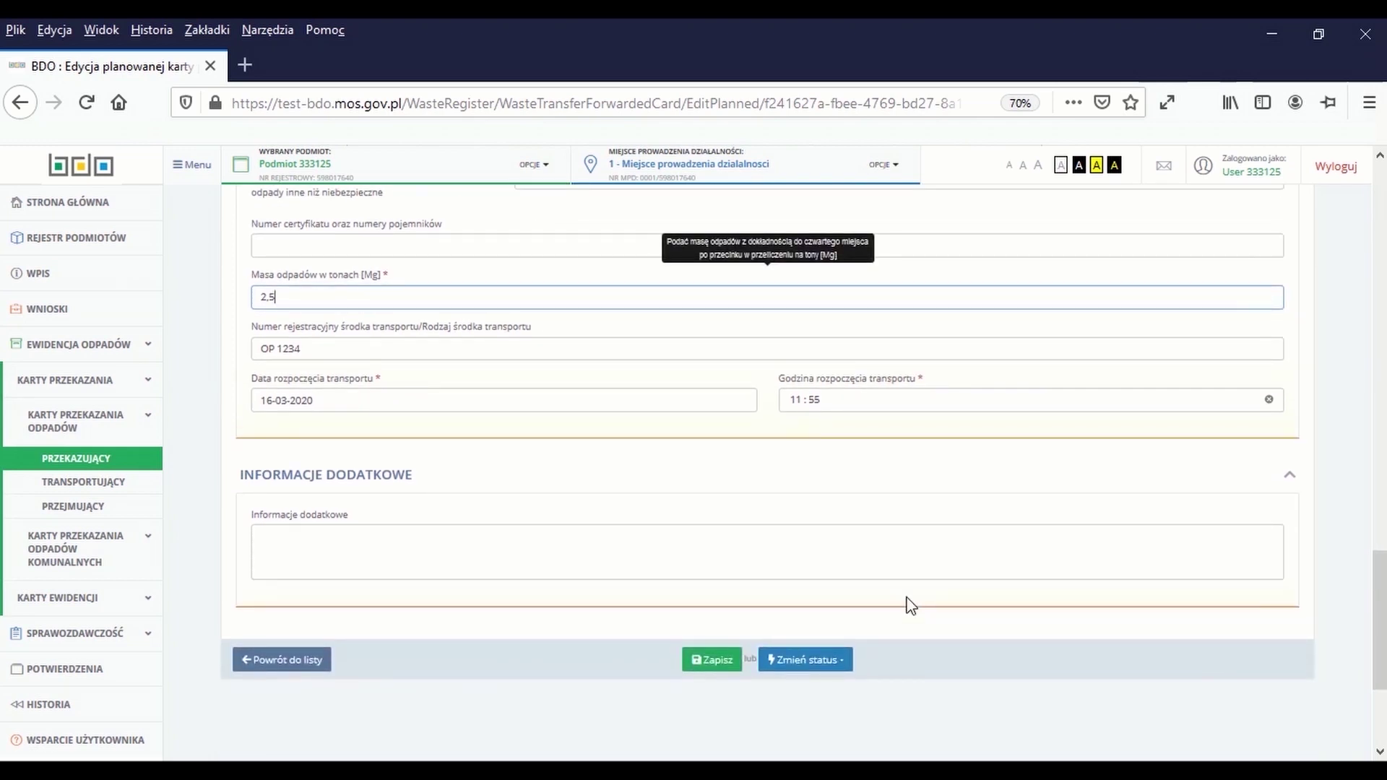
left_click(810, 671)
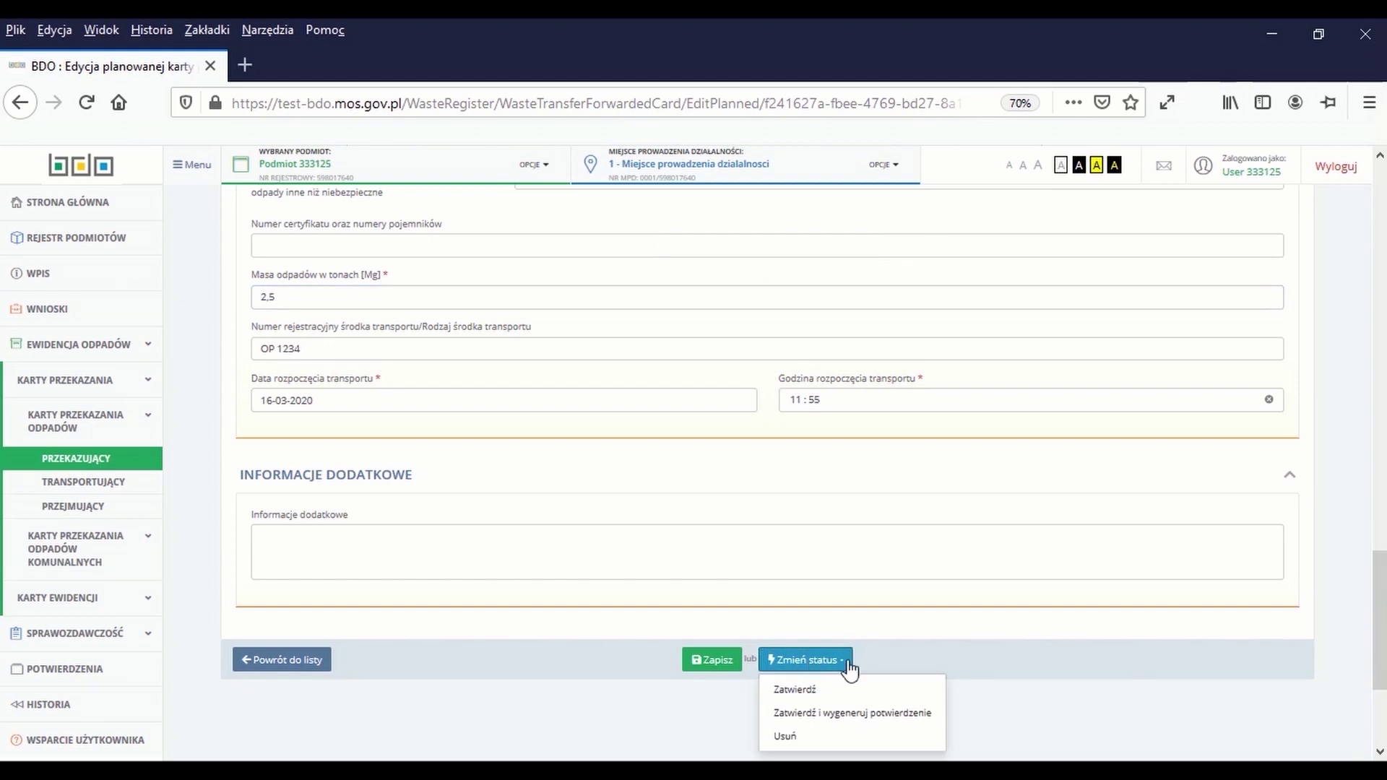
left_click(799, 692)
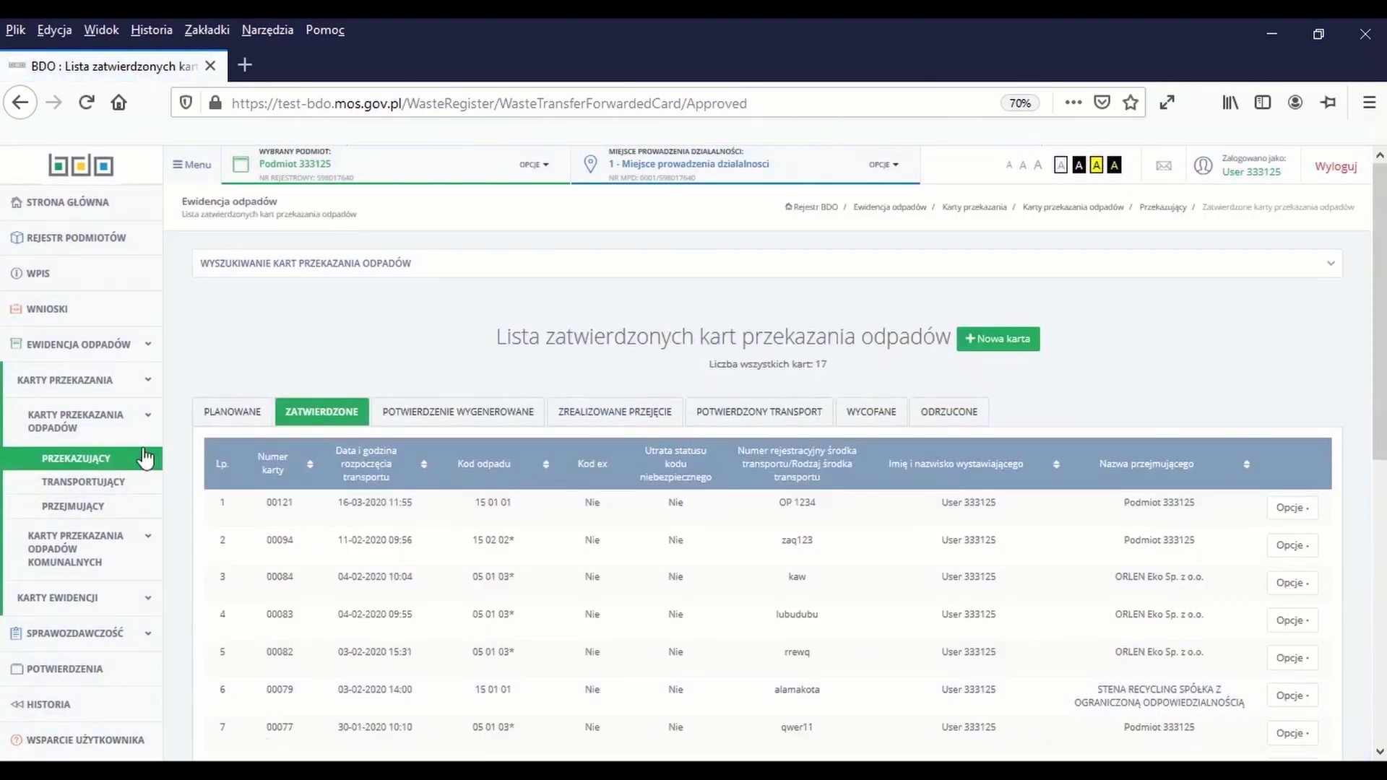
left_click(44, 488)
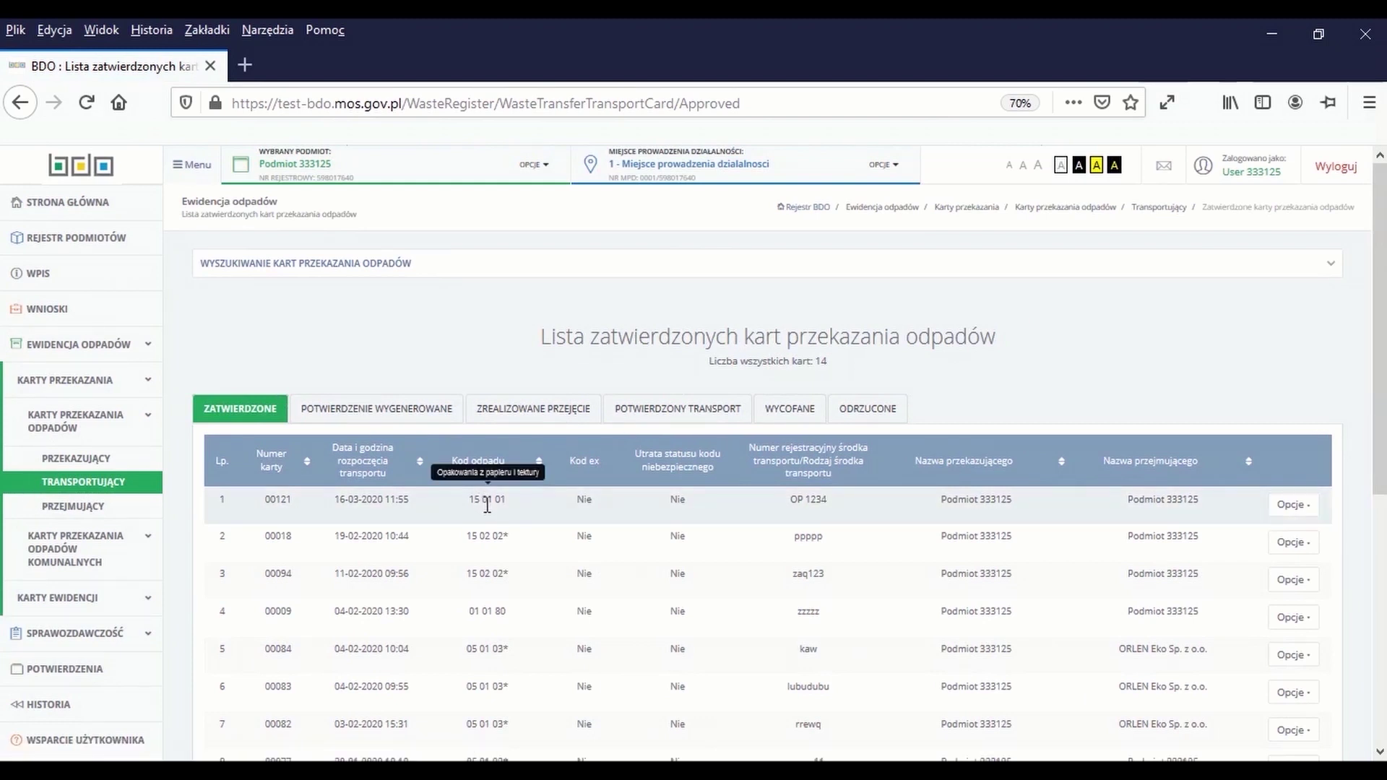
left_click(1306, 510)
left_click(1257, 561)
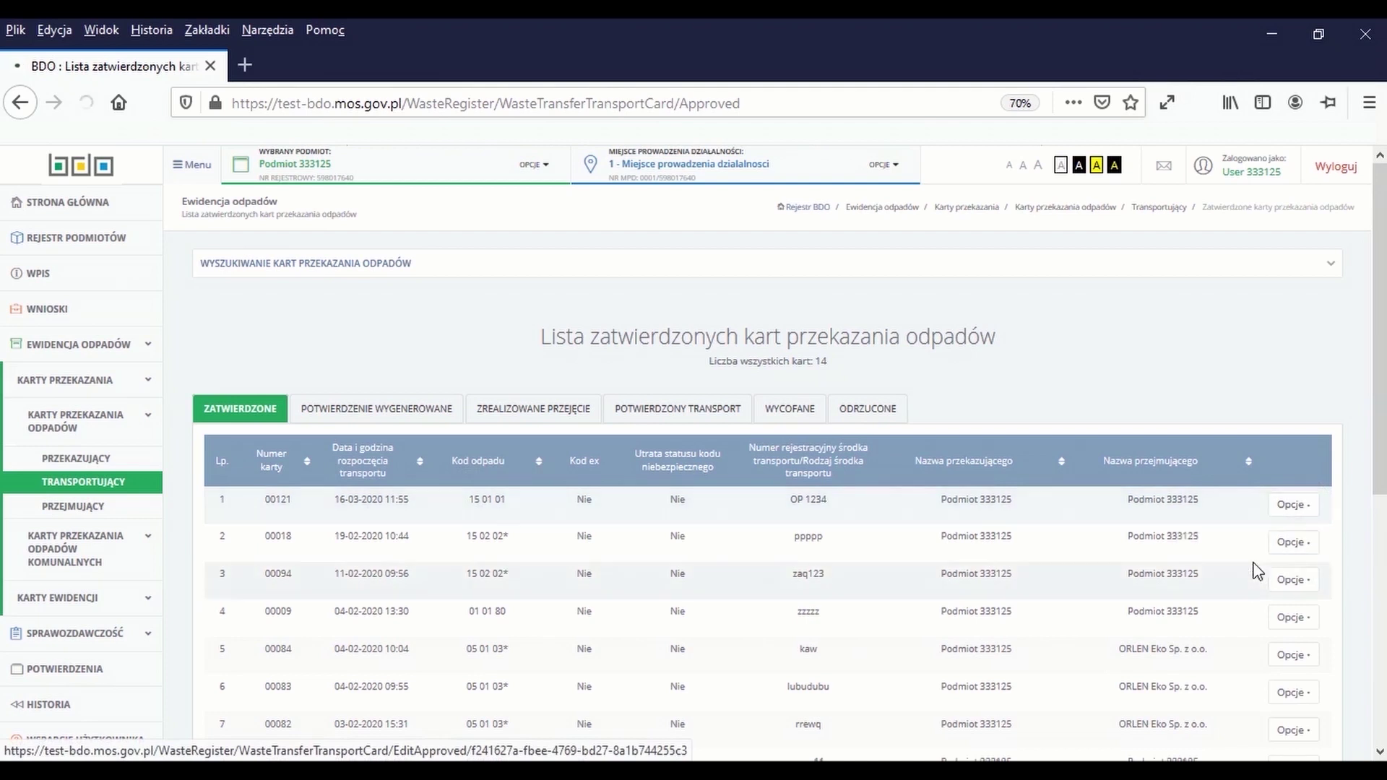
- Generate the card's transport confirmation with the vehicle registration number changed to OP 987
scroll(990, 534, "down", 10)
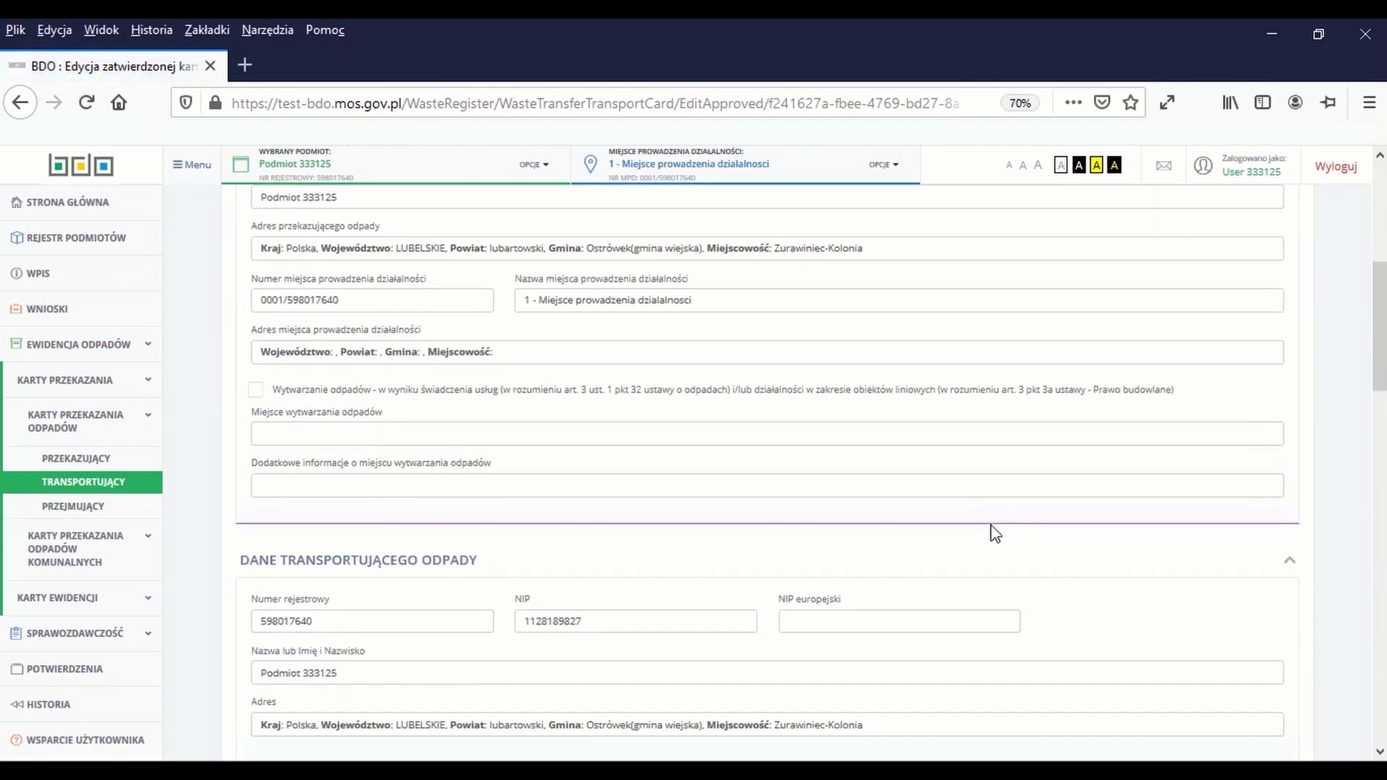
scroll(990, 541, "down", 10)
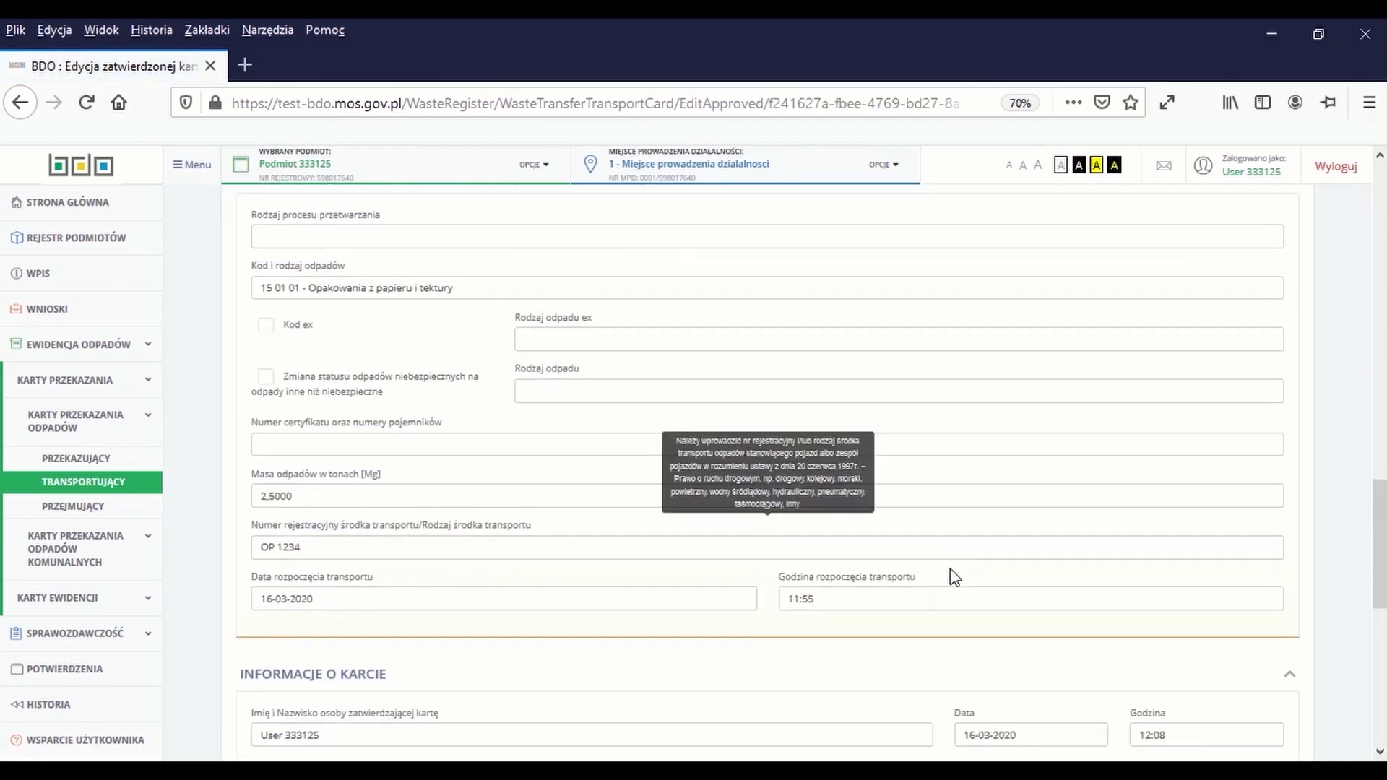
scroll(942, 585, "down", 3)
left_click(757, 543)
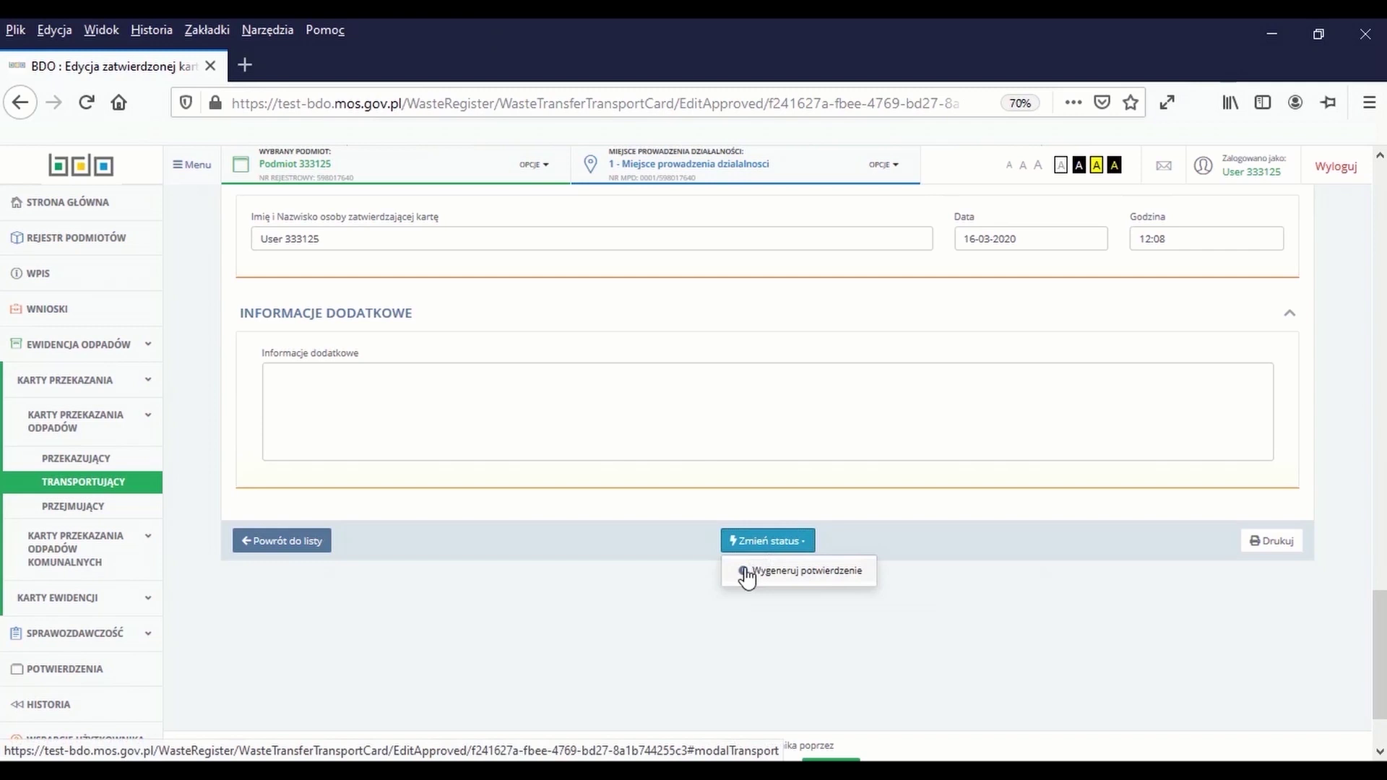
left_click(746, 570)
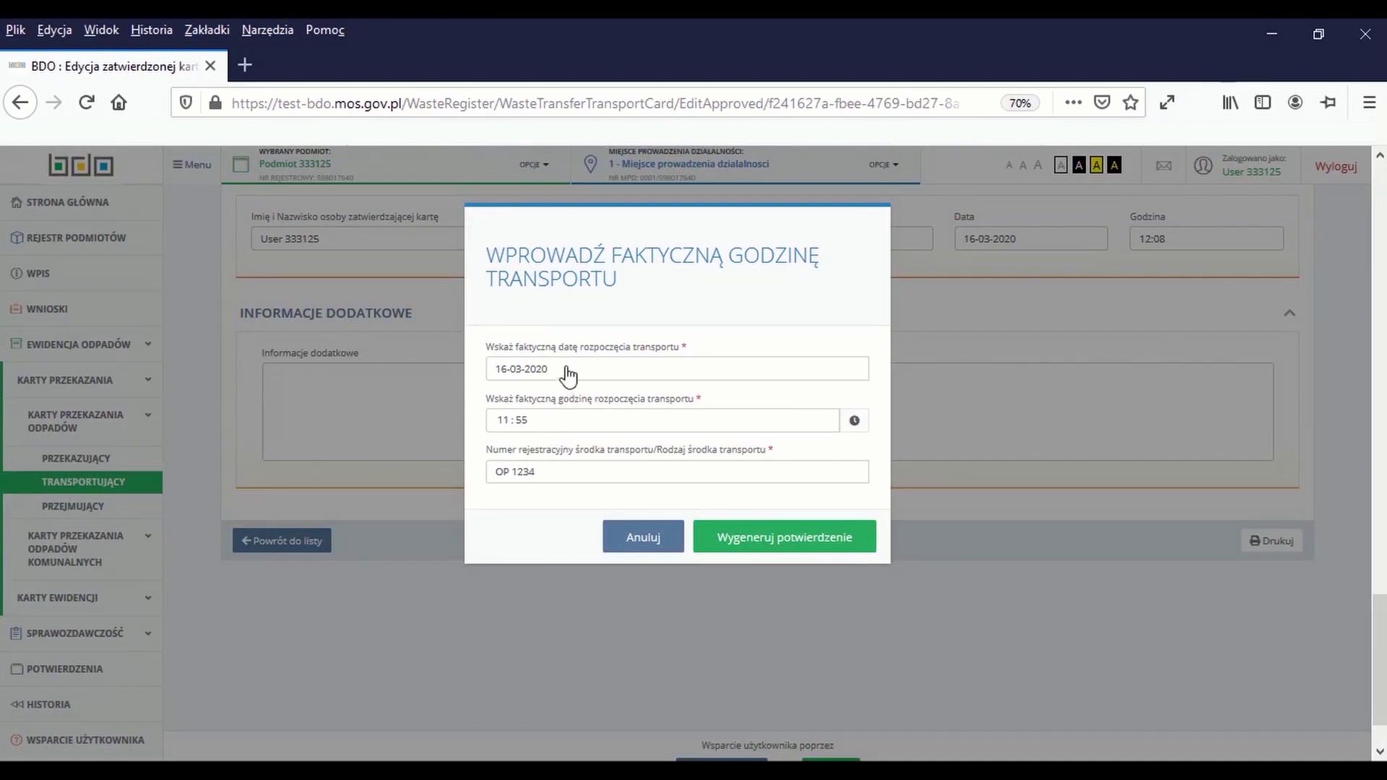
left_click(557, 478)
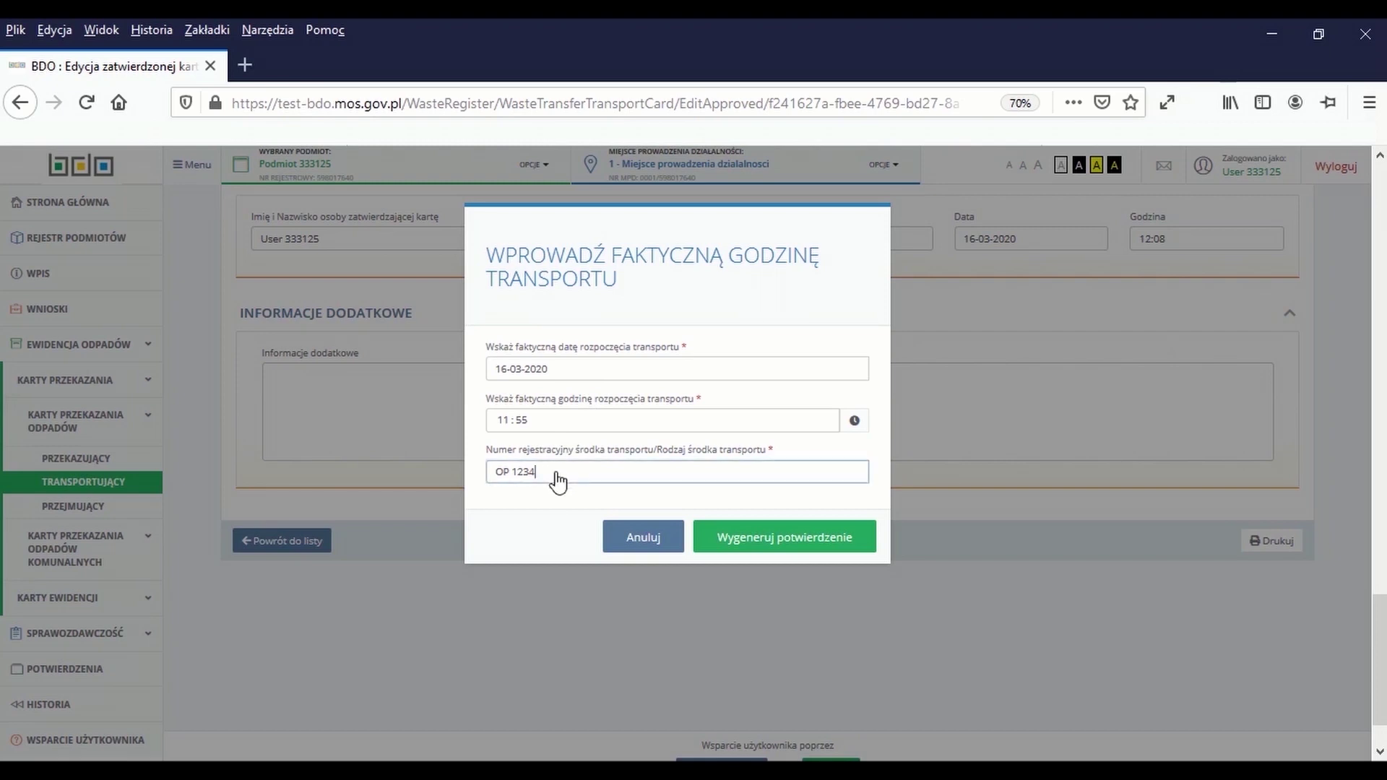
key("BackSpace")
key("BackSpace")
key("BackSpace")
key("BackSpace")
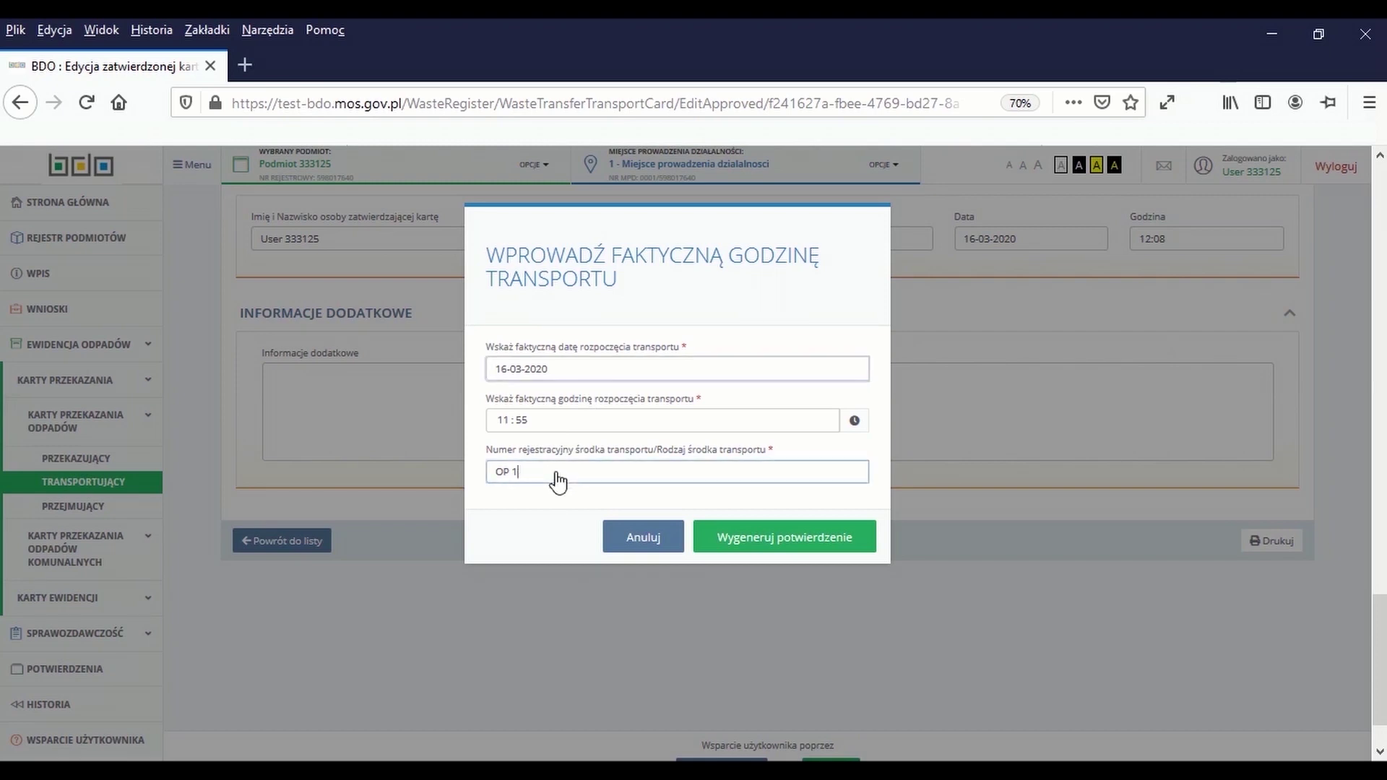
type("987")
left_click(786, 542)
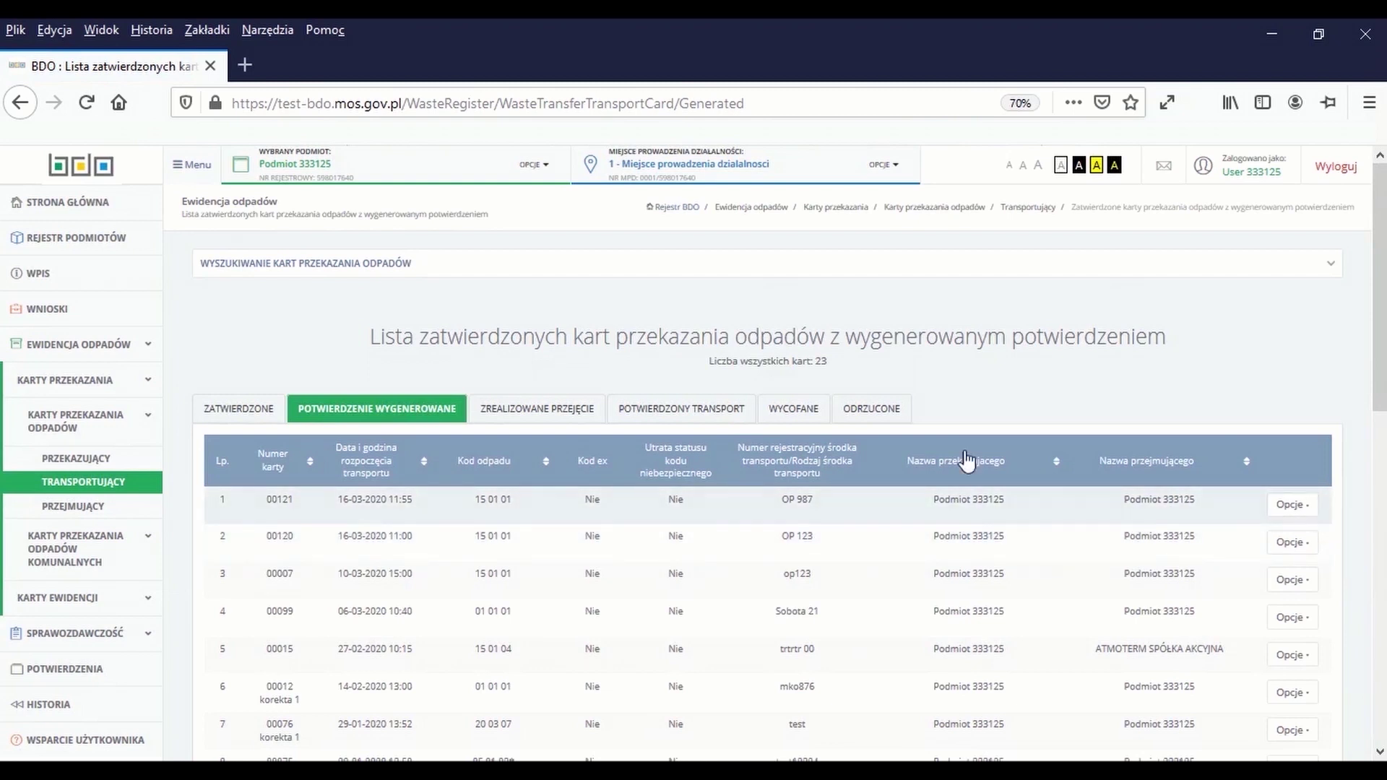
- As the receiving party (Przejmujący) at place of business 3, open the OP 987 card with generated confirmation for editing
left_click(1308, 508)
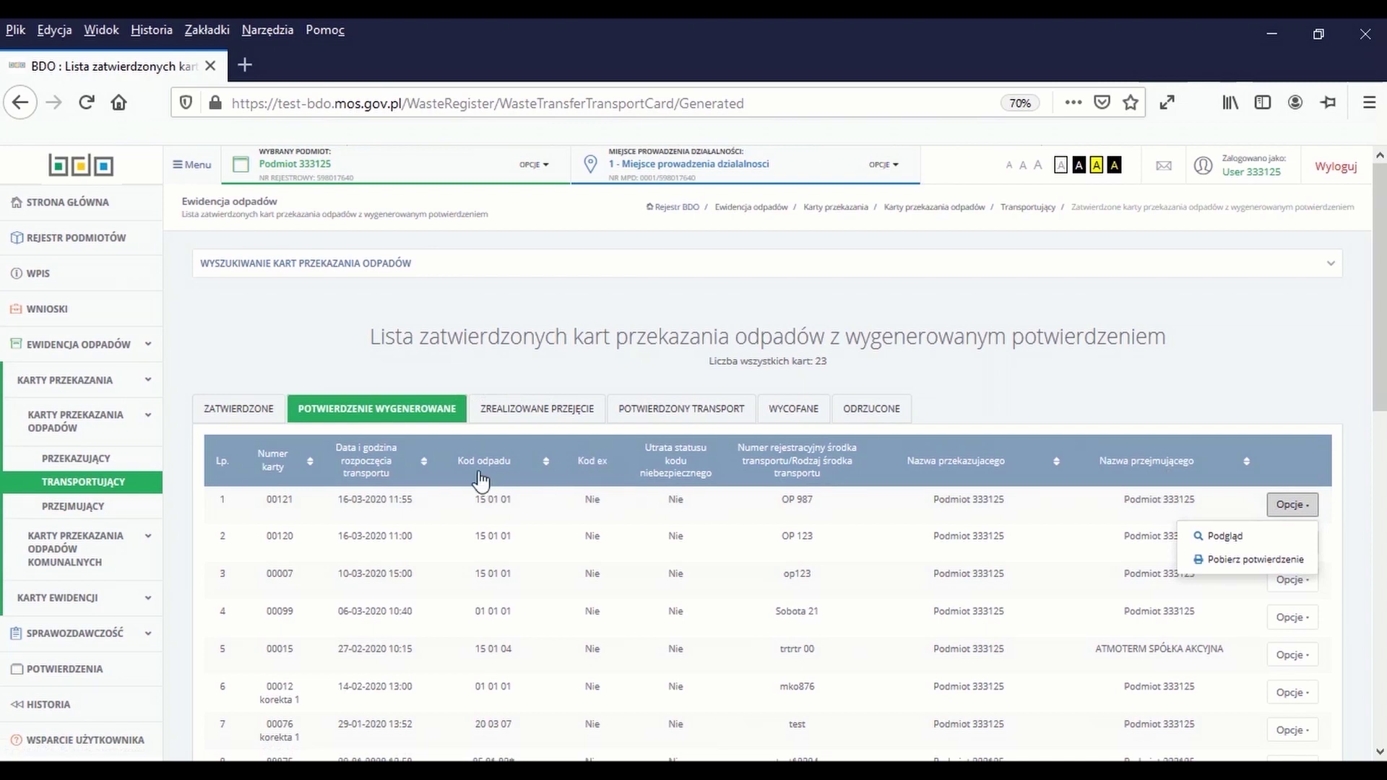
left_click(44, 512)
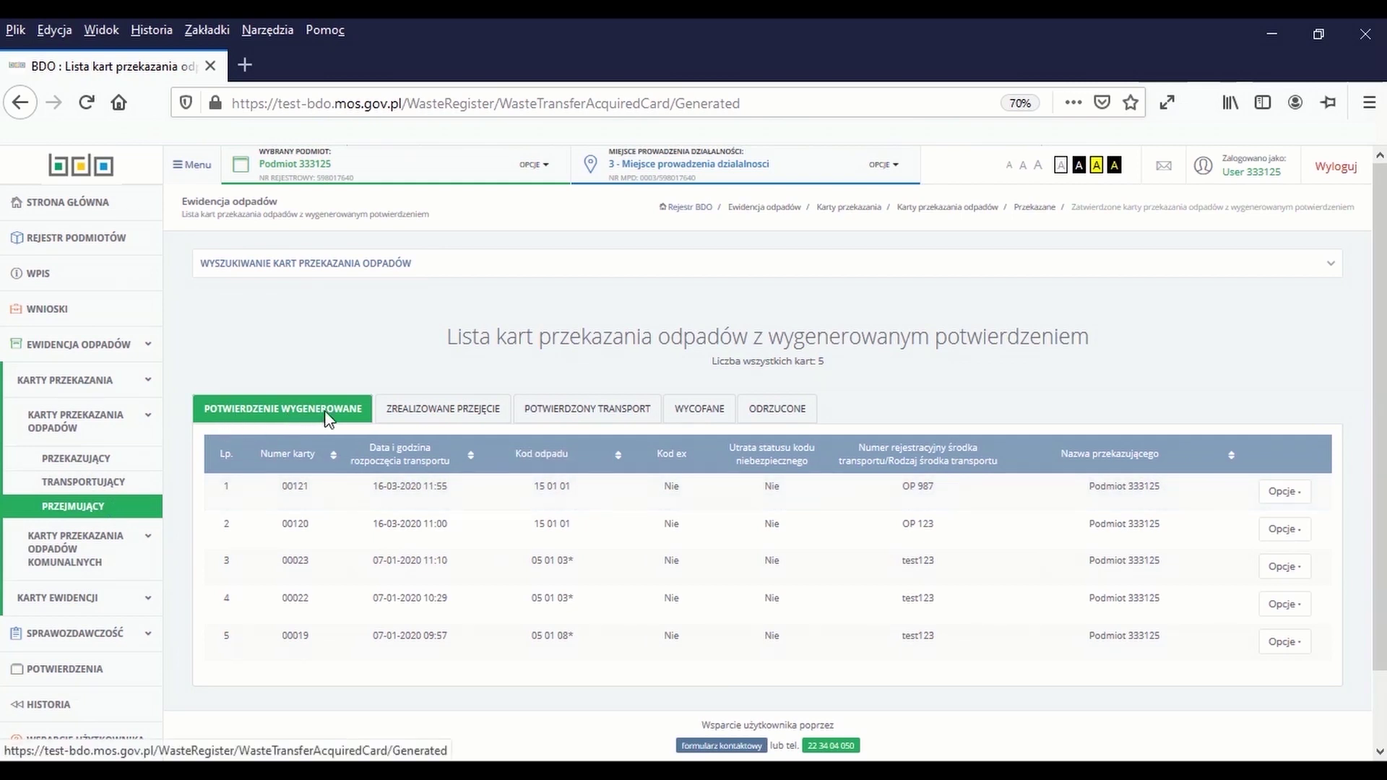
left_click(1297, 494)
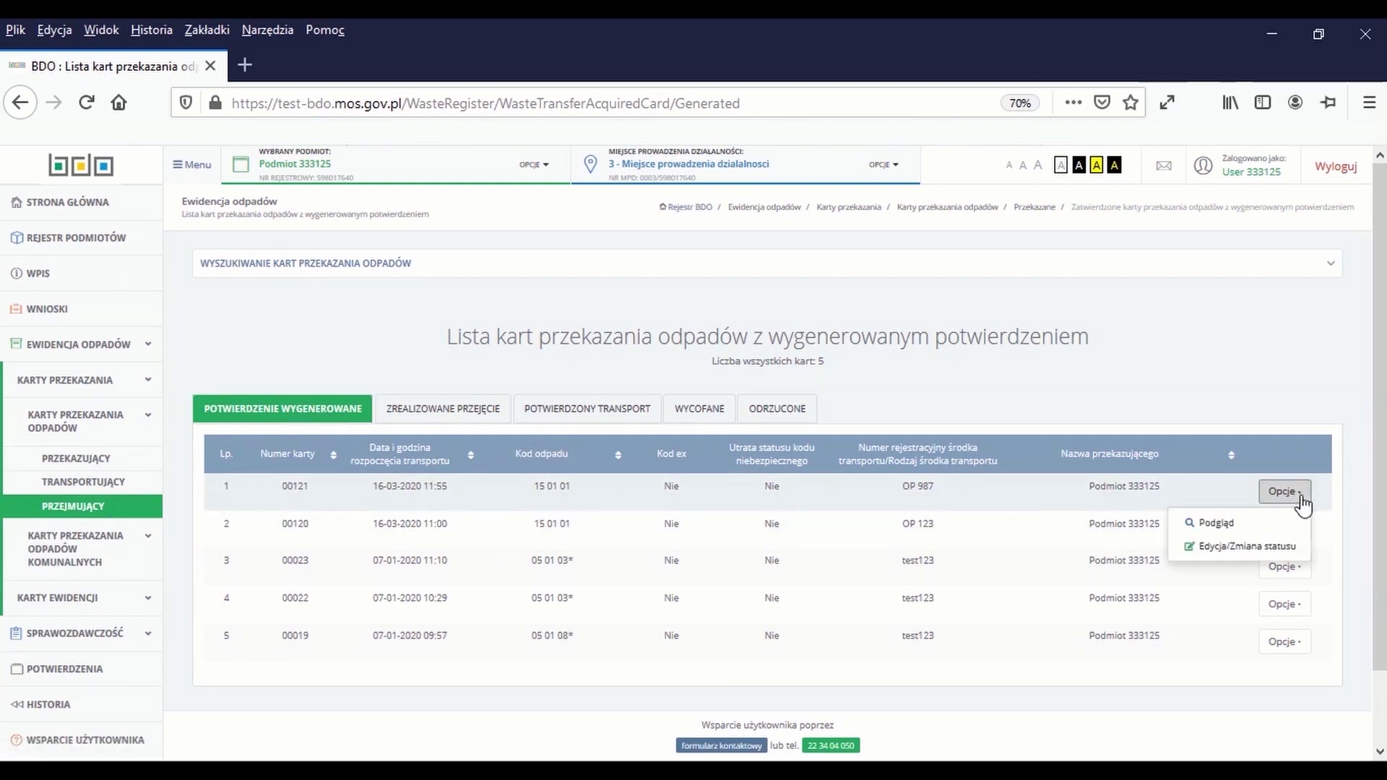
left_click(1243, 550)
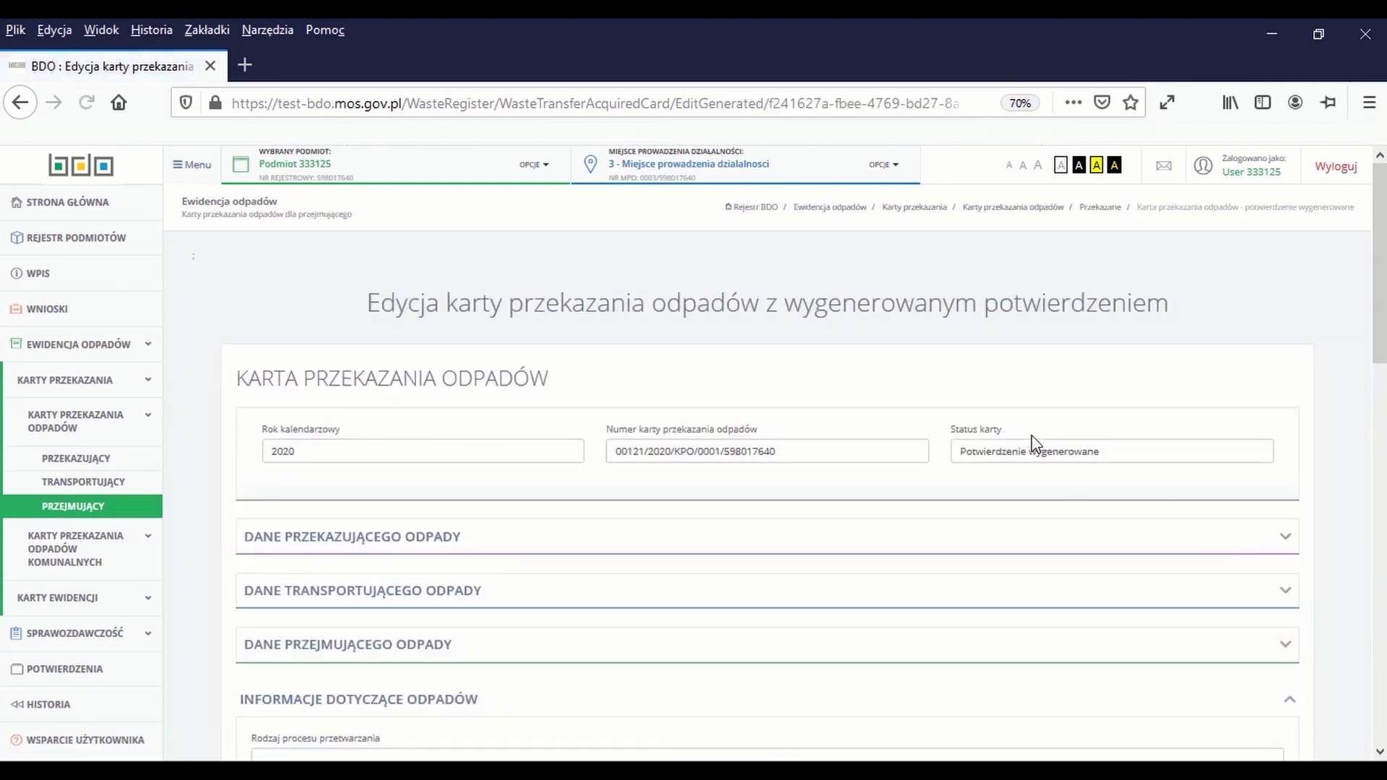
- Review the card's waste details and reject the card with the reason "Błedna masa odpadu"
scroll(1026, 451, "down", 5)
scroll(1014, 457, "down", 6)
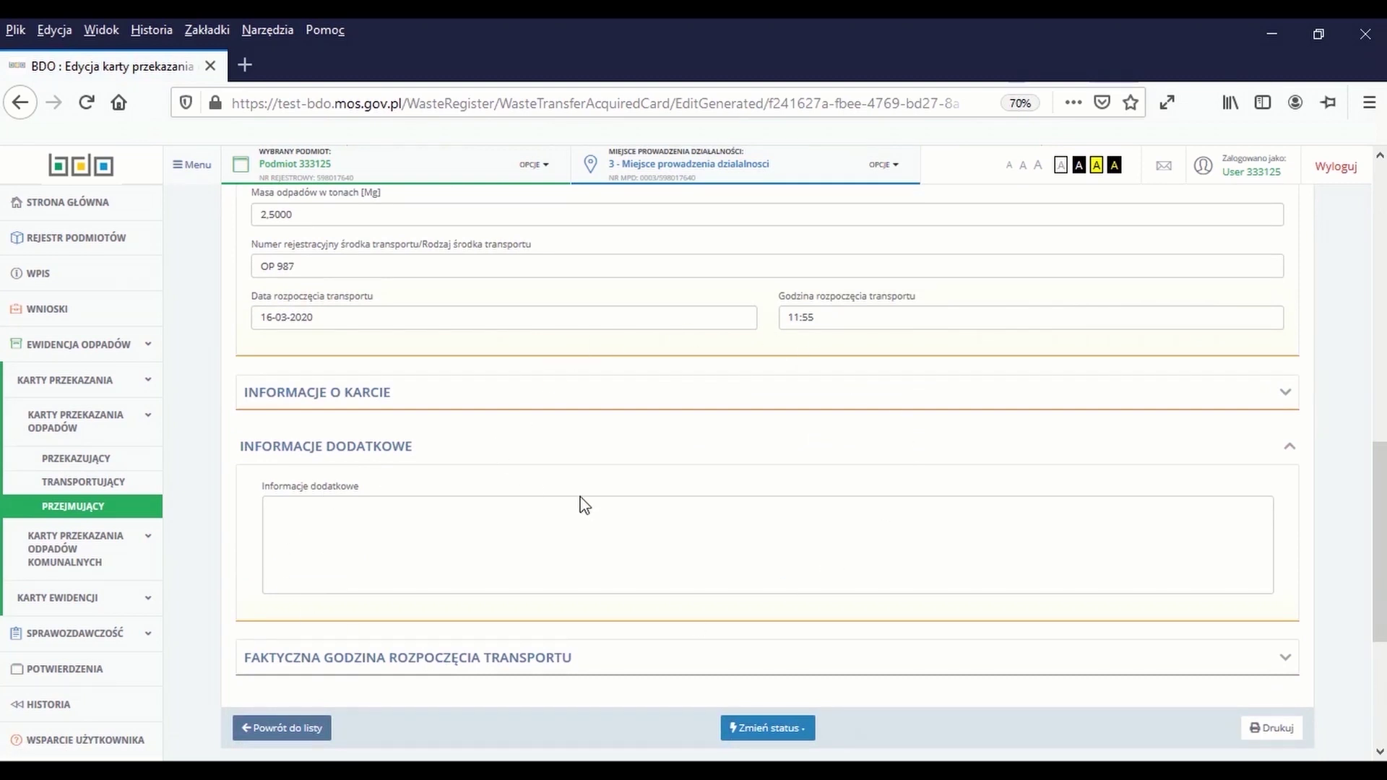
scroll(571, 487, "up", 1)
scroll(571, 487, "up", 2)
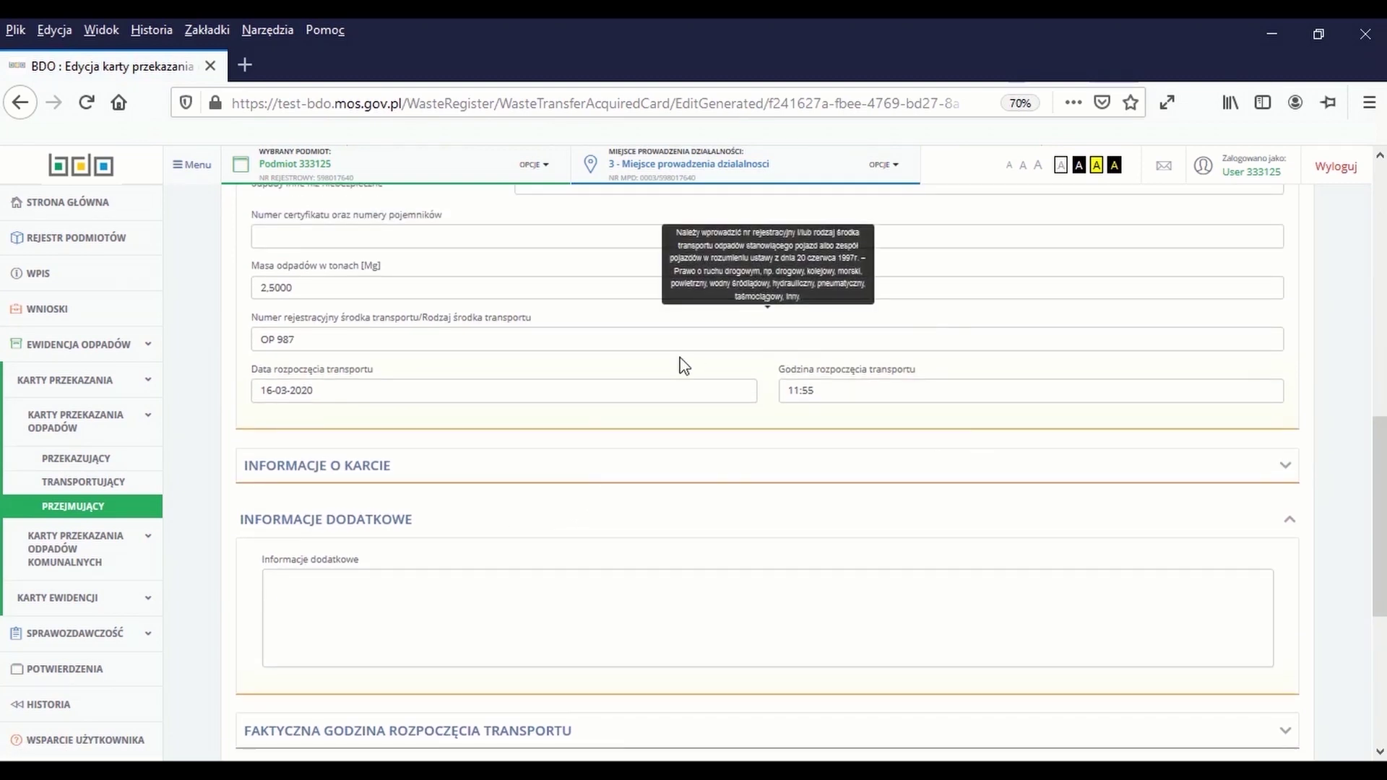
scroll(944, 455, "up", 3)
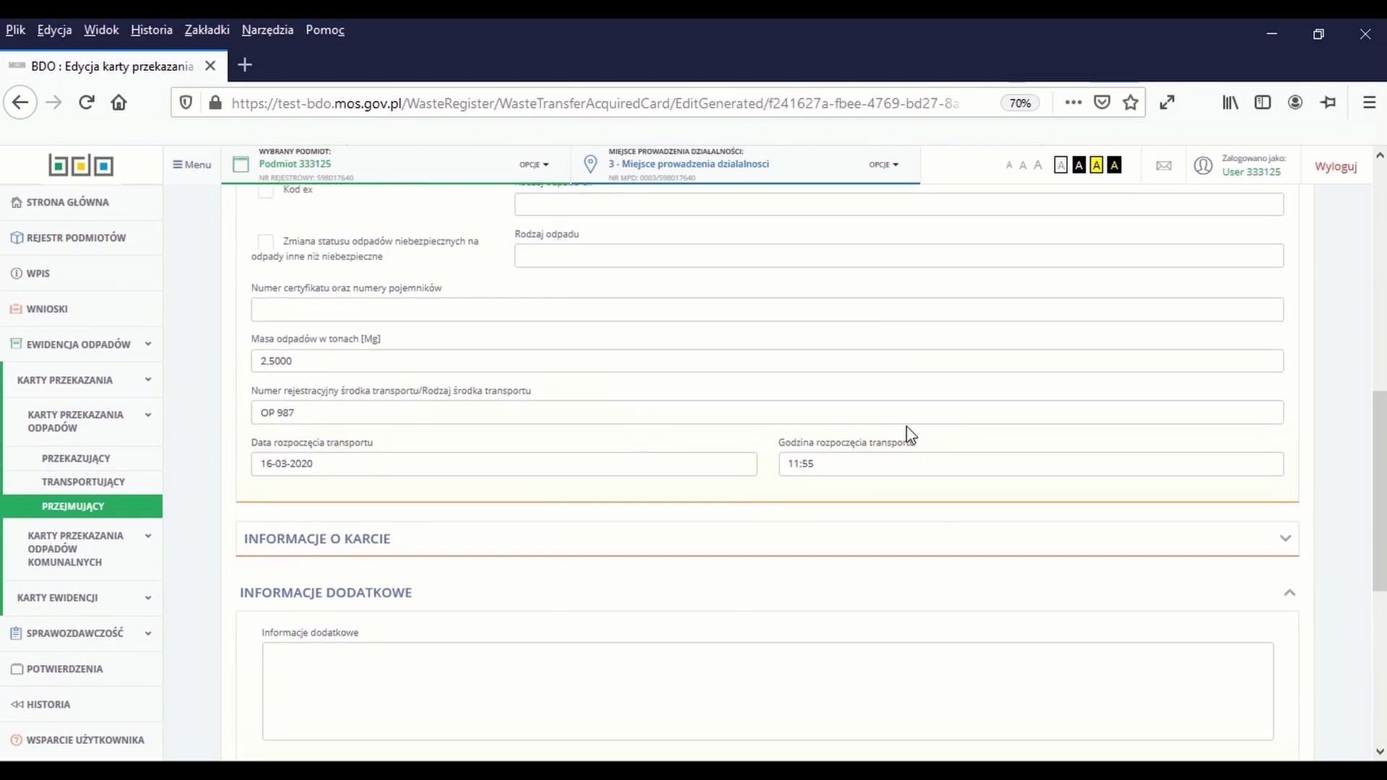
scroll(854, 410, "up", 1)
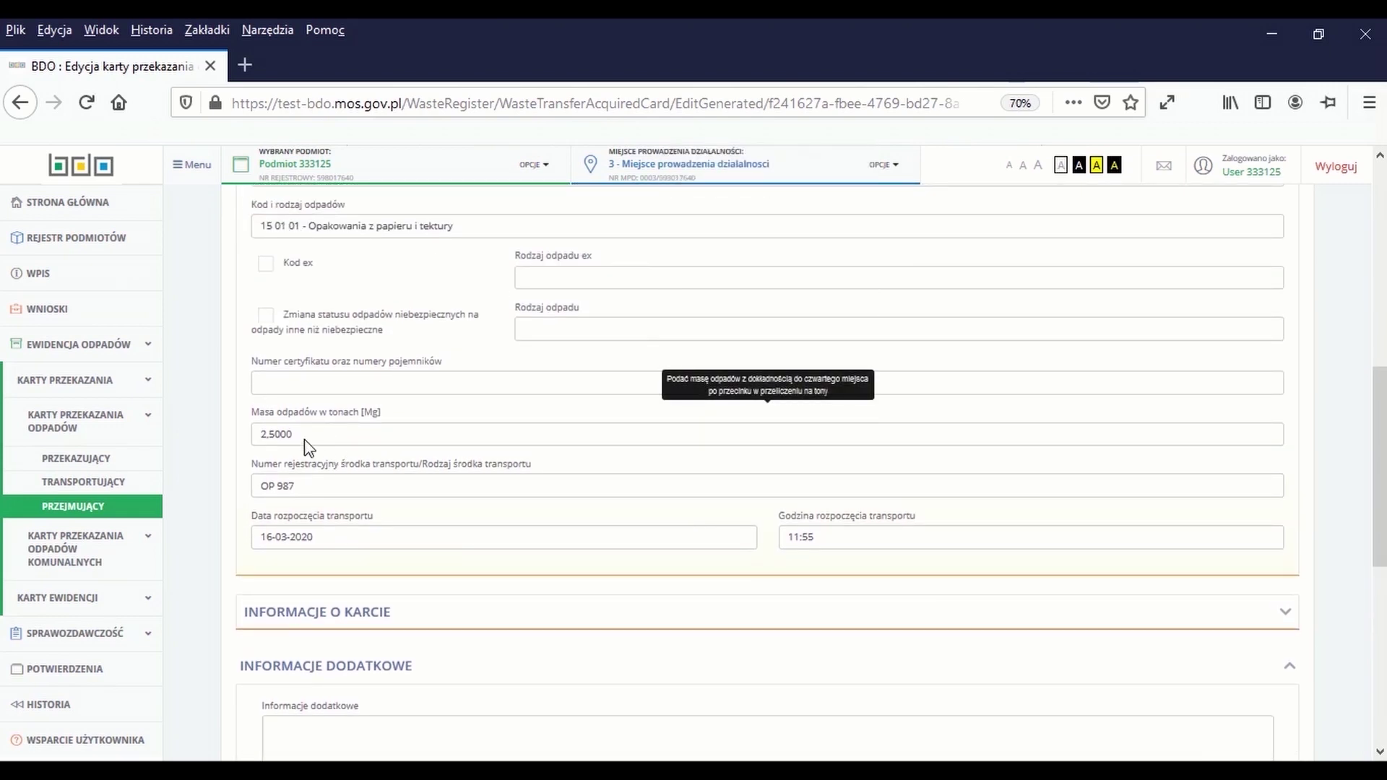
scroll(827, 495, "down", 10)
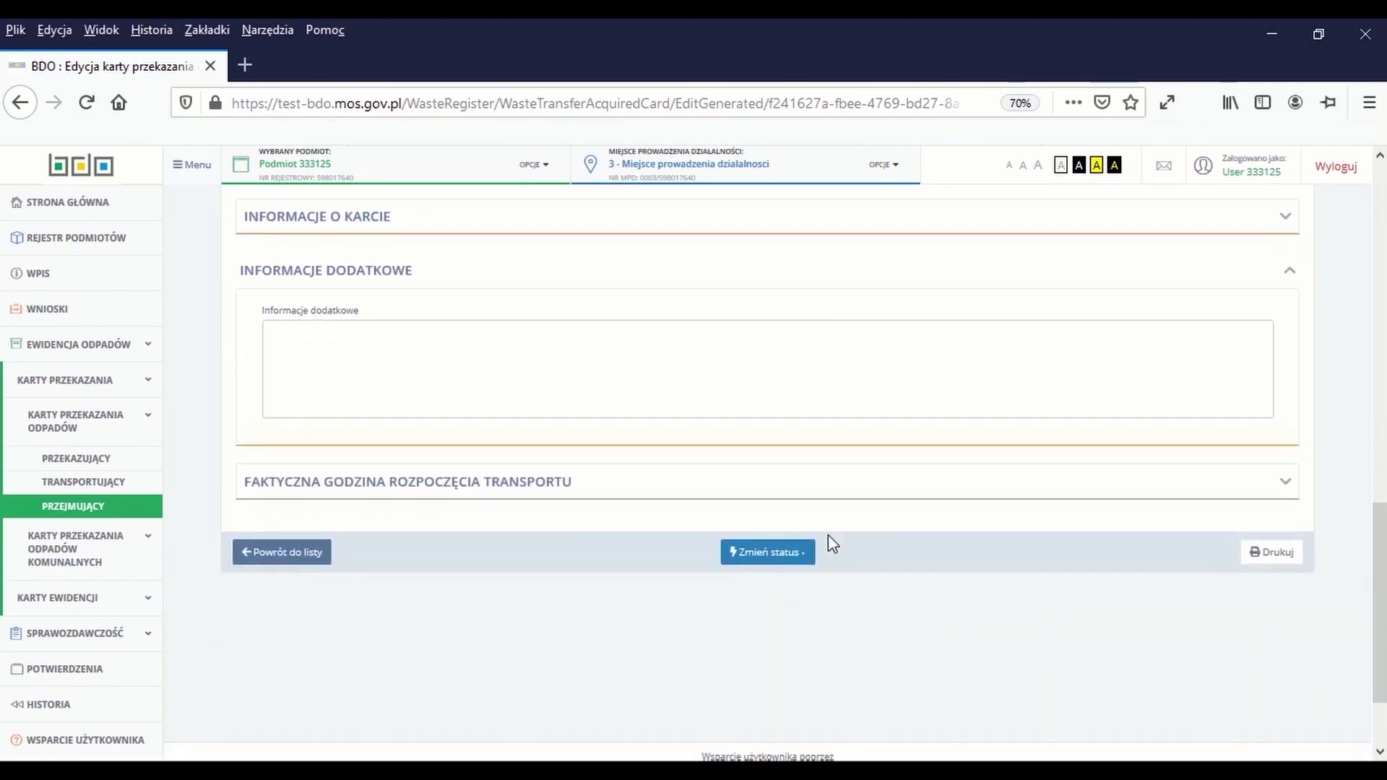
left_click(750, 514)
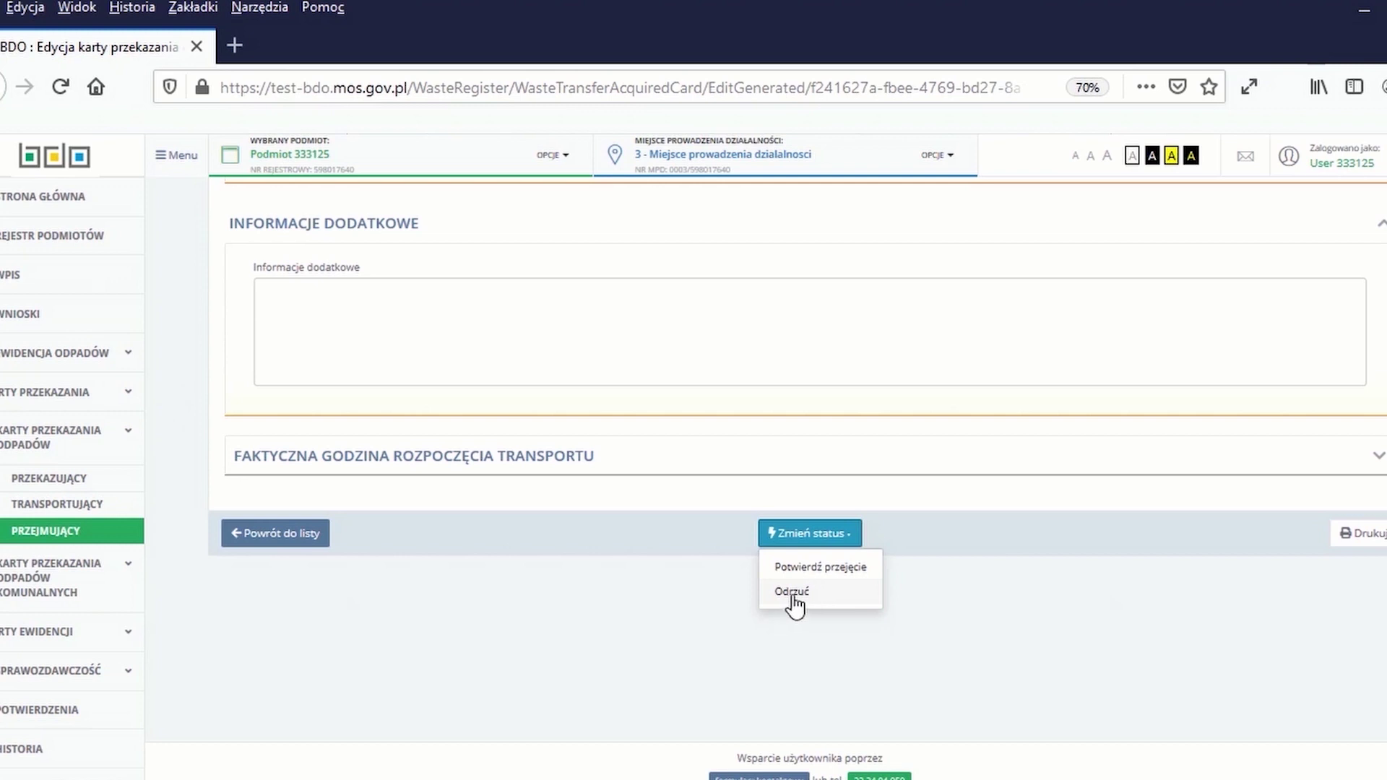
left_click(794, 594)
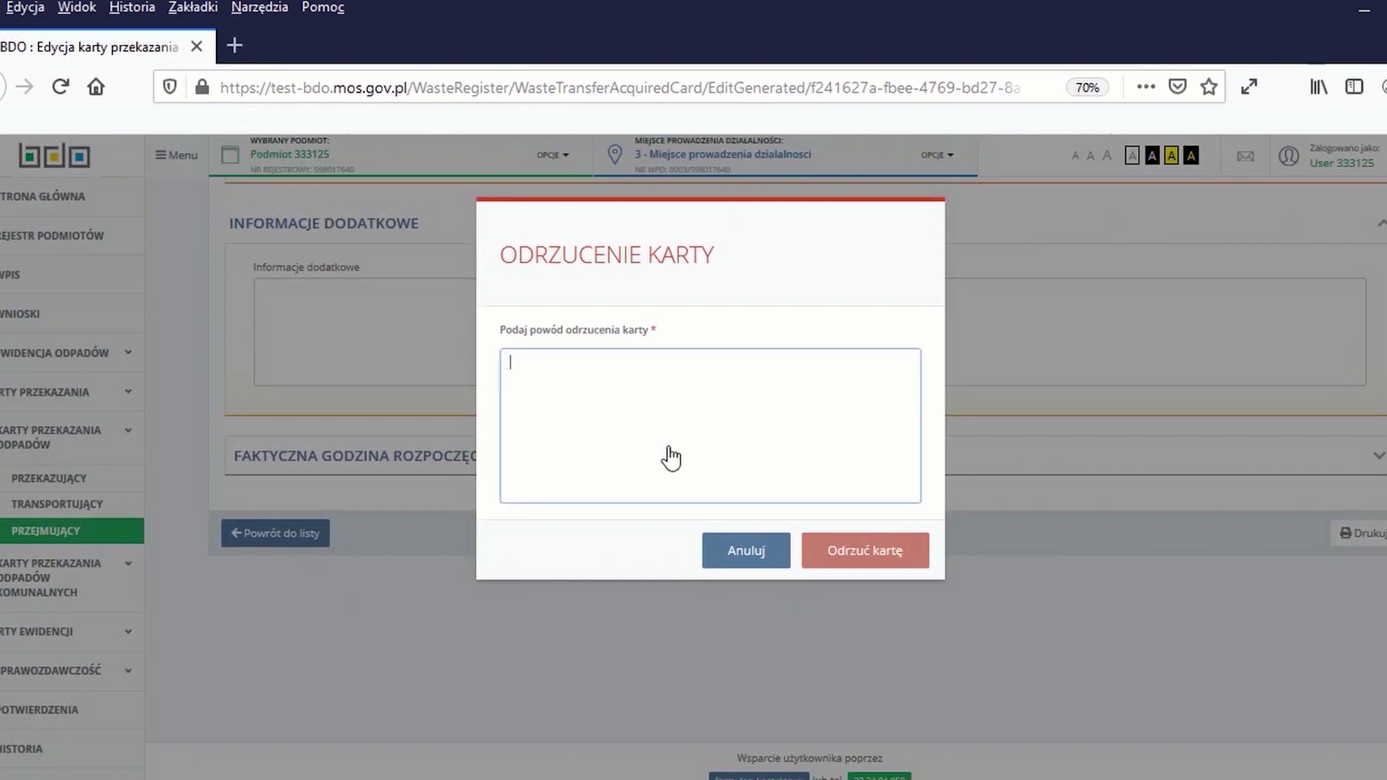
type("Błedna masa odpadu")
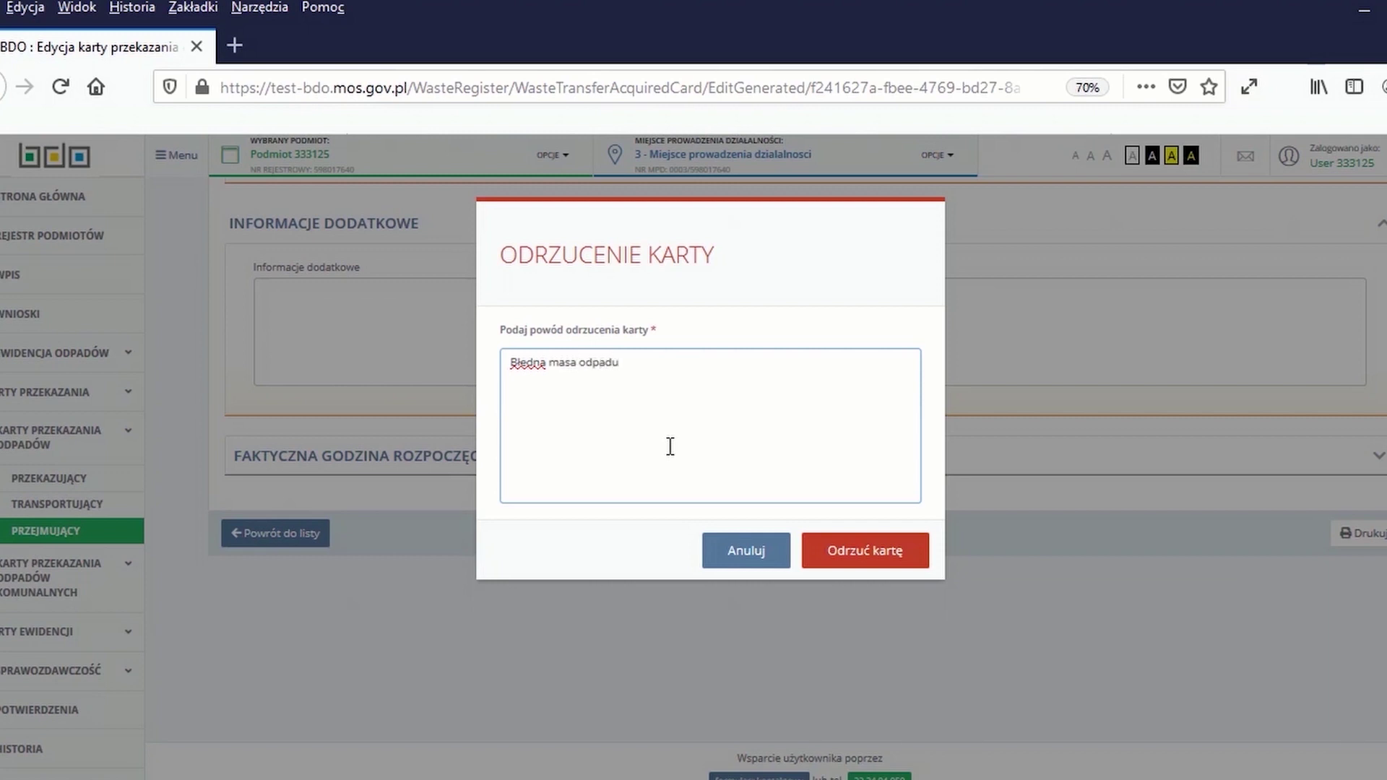
left_click(865, 554)
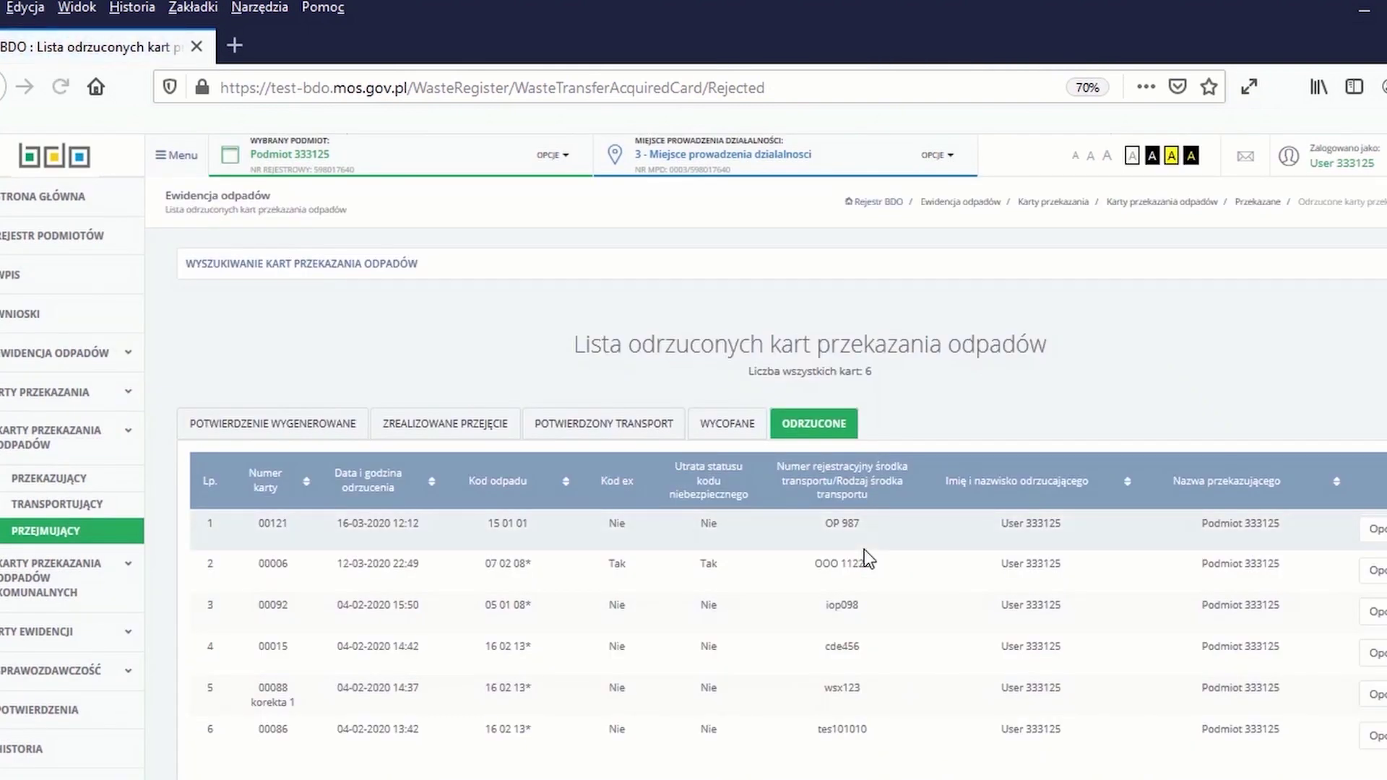
- Switch the active place of business to "1 - Miejsce prowadzenia dzialalnosci"
left_click(941, 156)
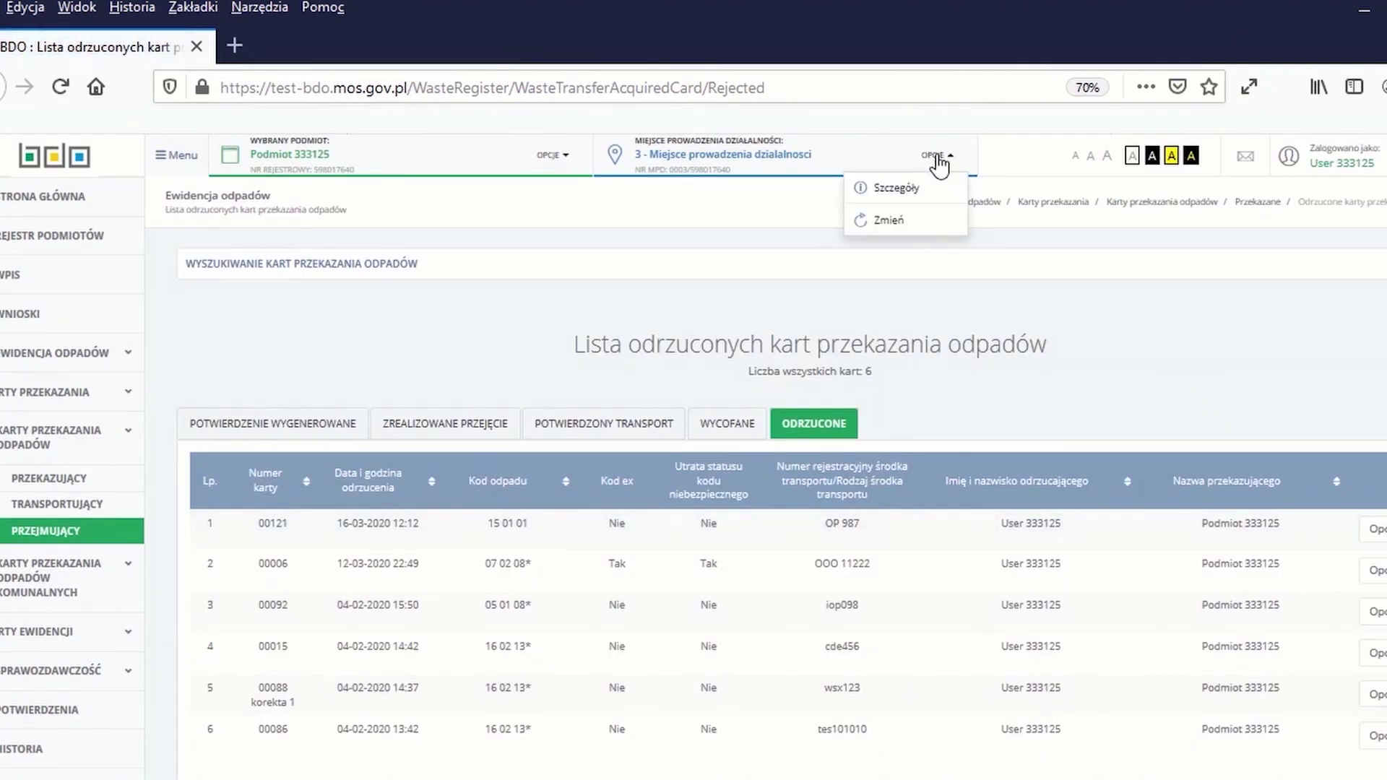
left_click(887, 220)
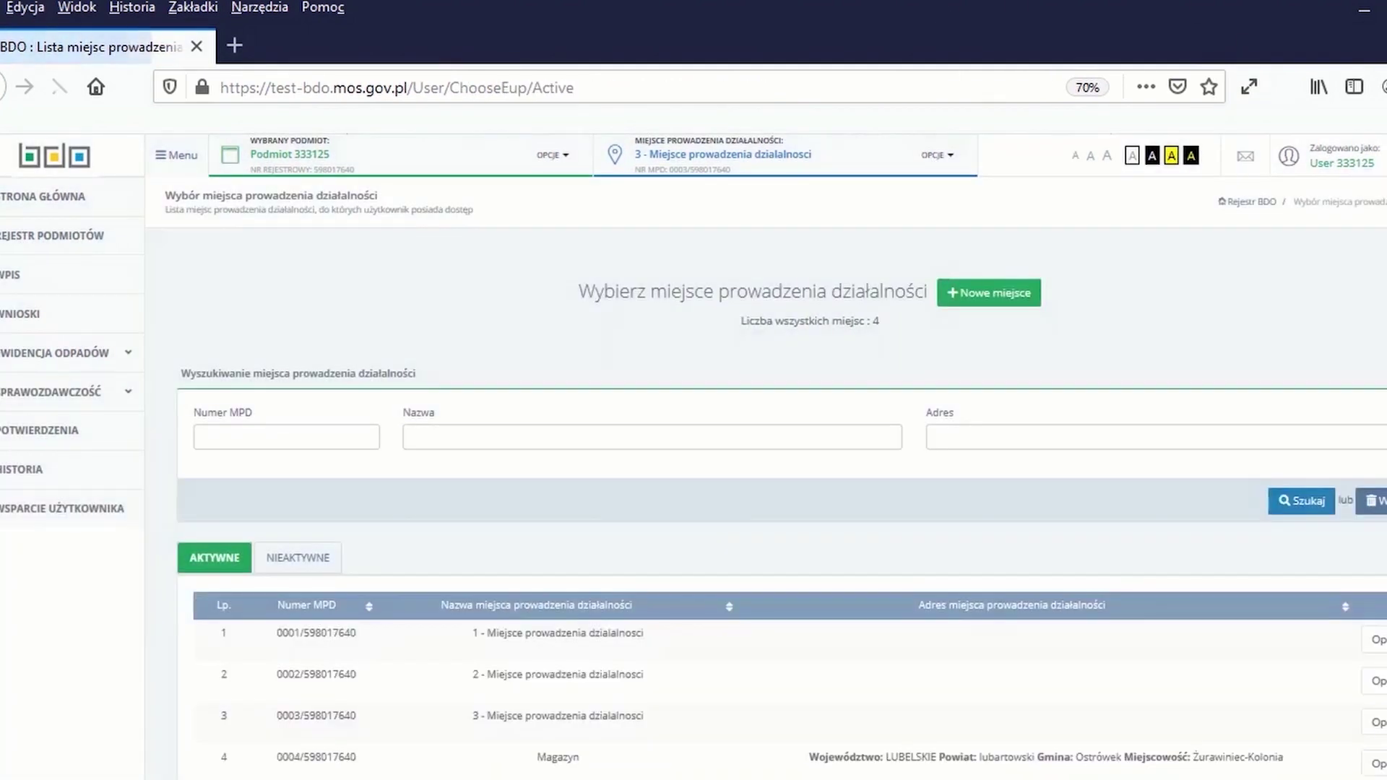
left_click(1376, 640)
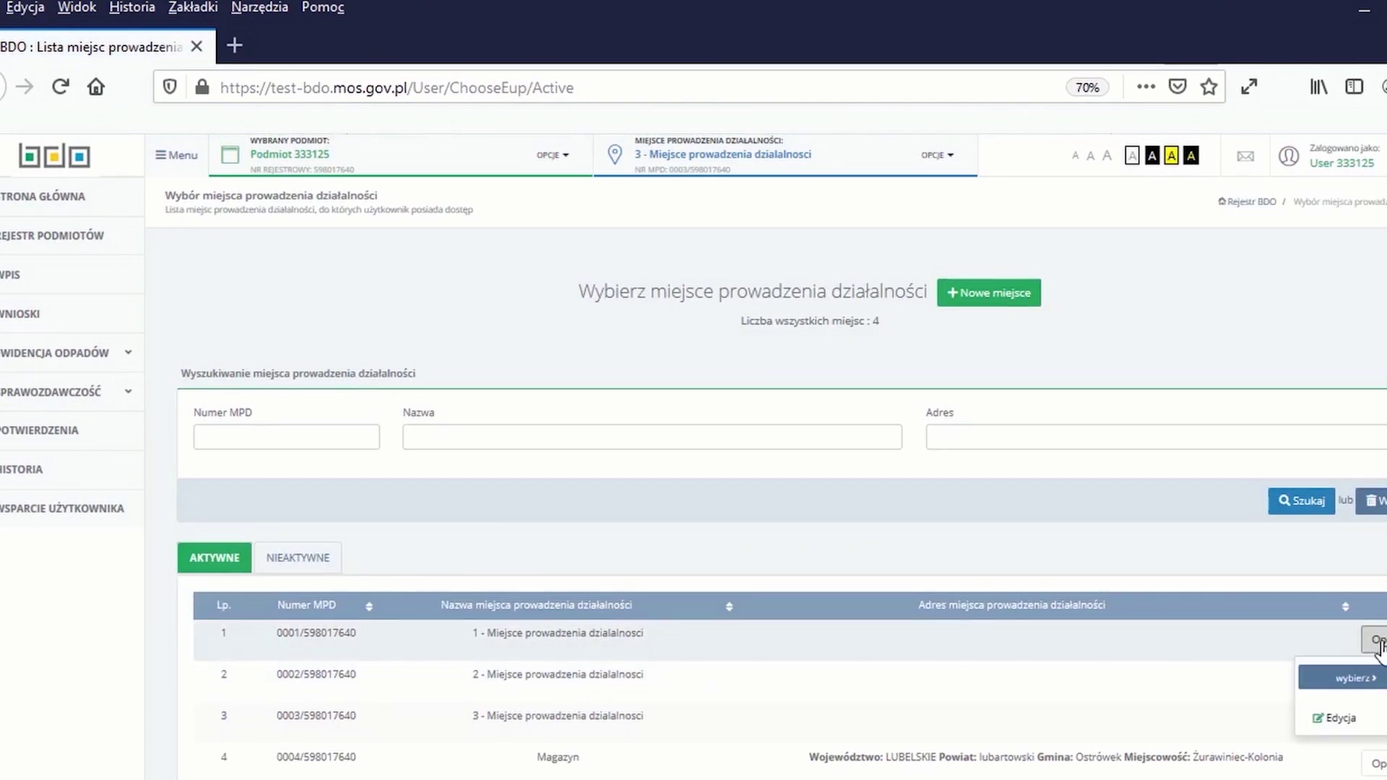
left_click(1345, 676)
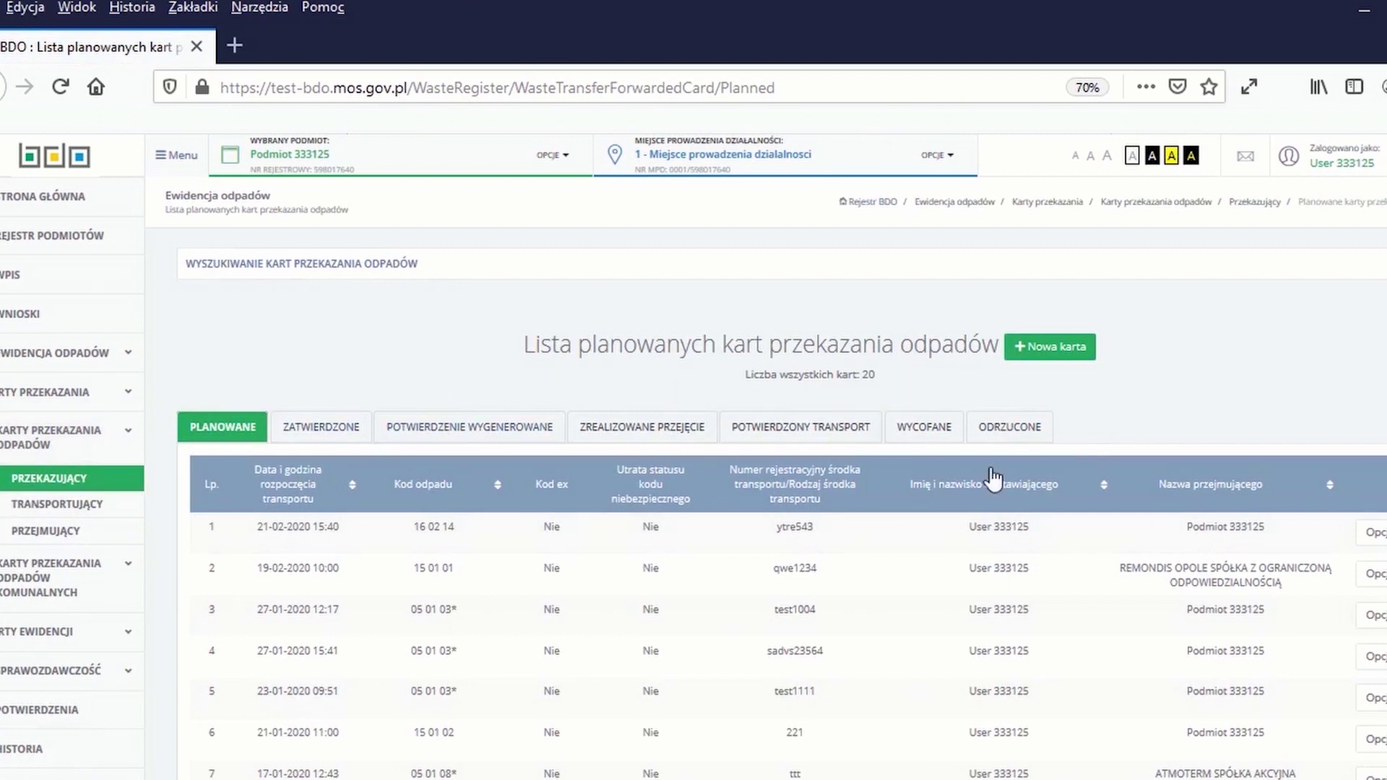
- Open the rejected OP 987 card for editing from the transferring party's (Przekazujący) list of rejected cards
left_click(1026, 428)
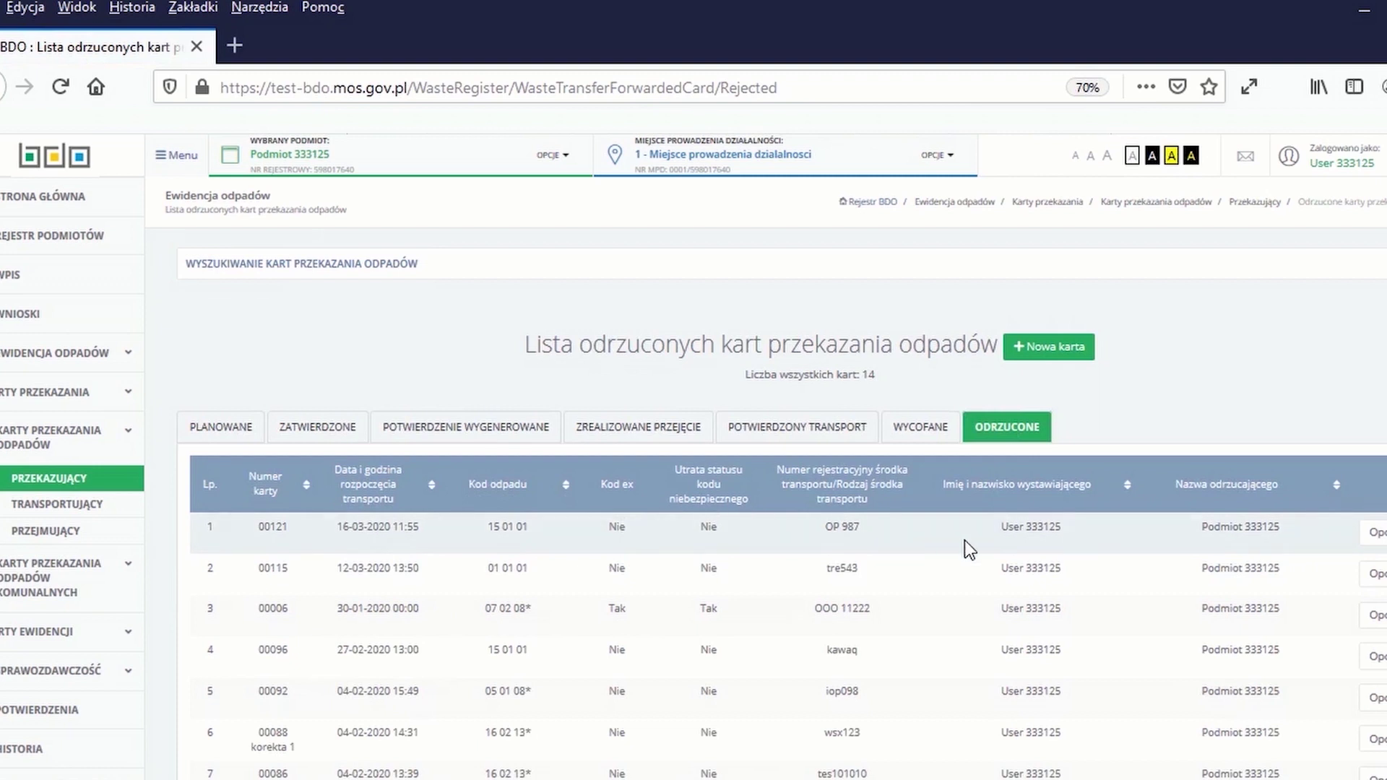
left_click(1372, 533)
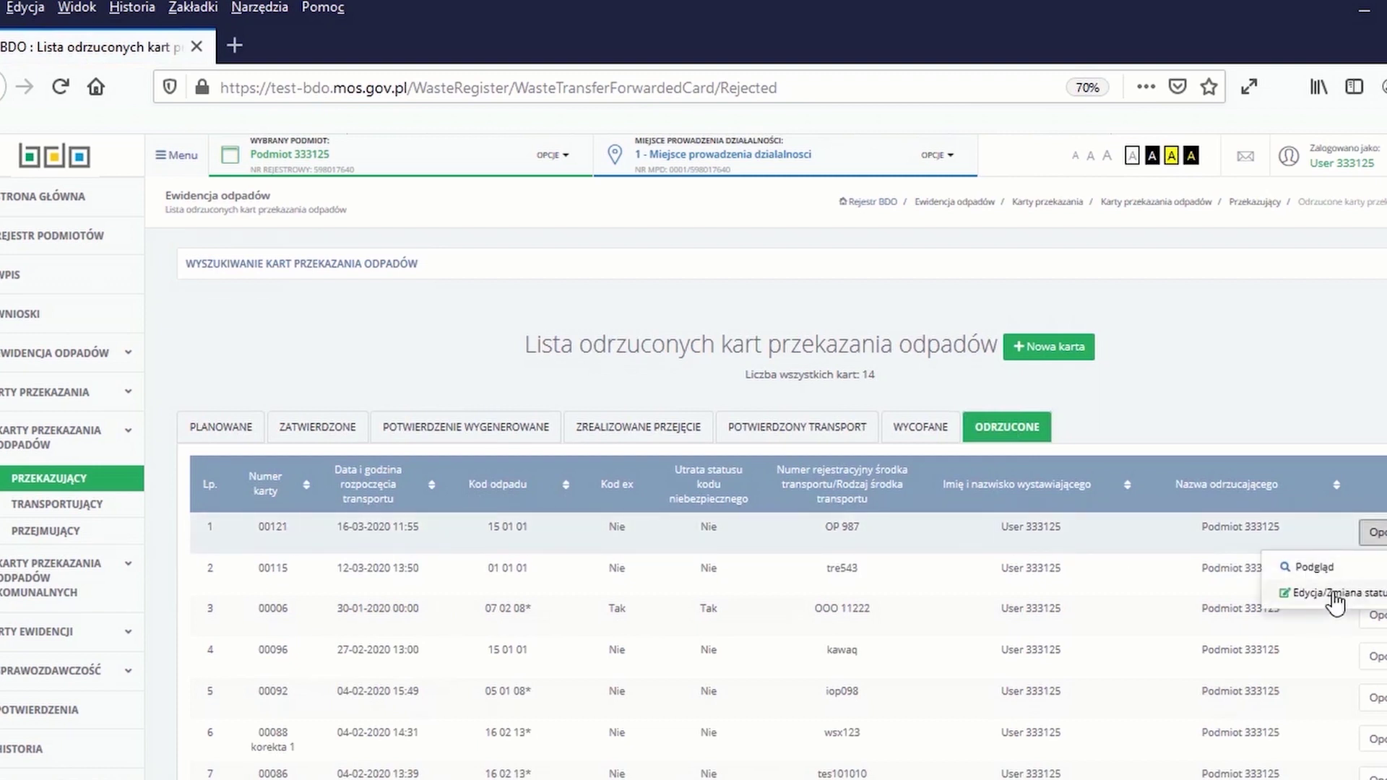
left_click(1334, 594)
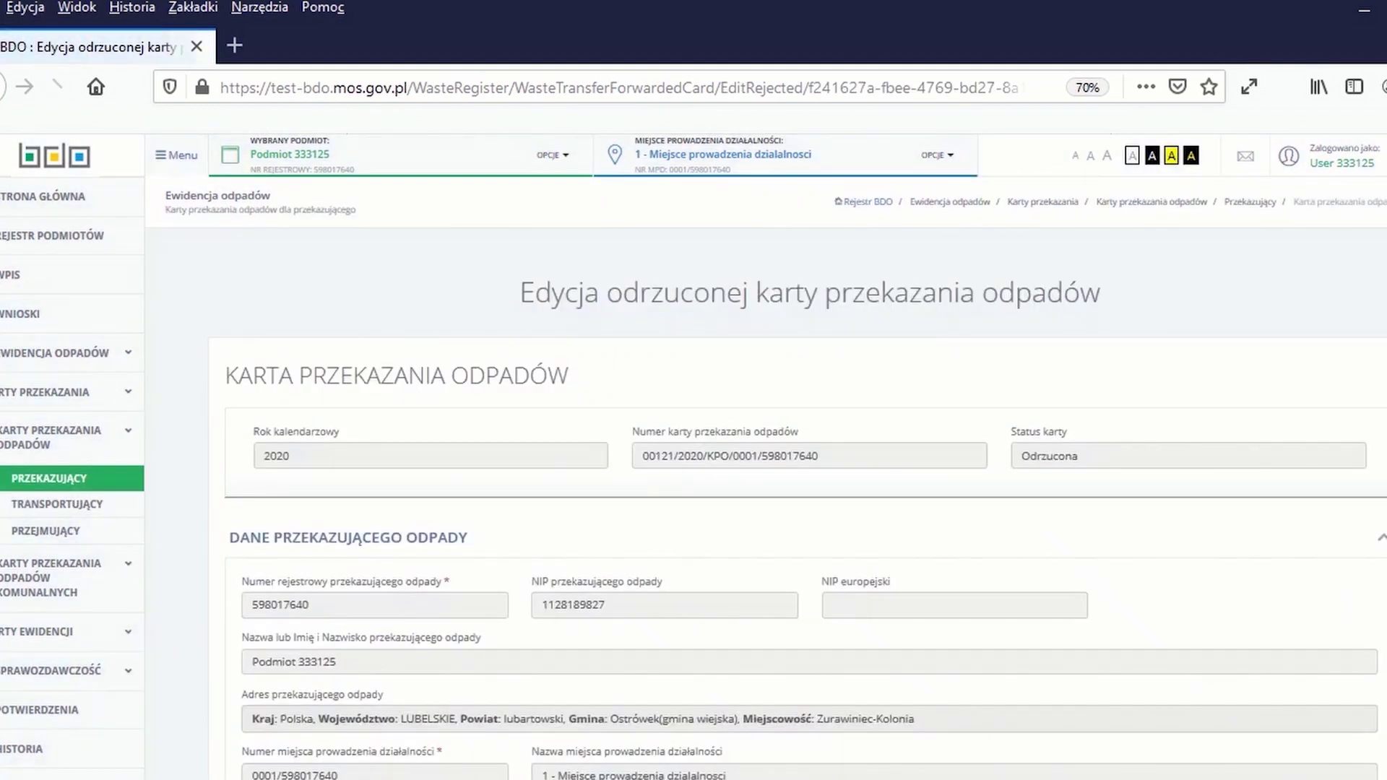
- Review the rejected card's details and rejection remarks, and open its data correction form (Skoryguj)
scroll(1264, 491, "down", 15)
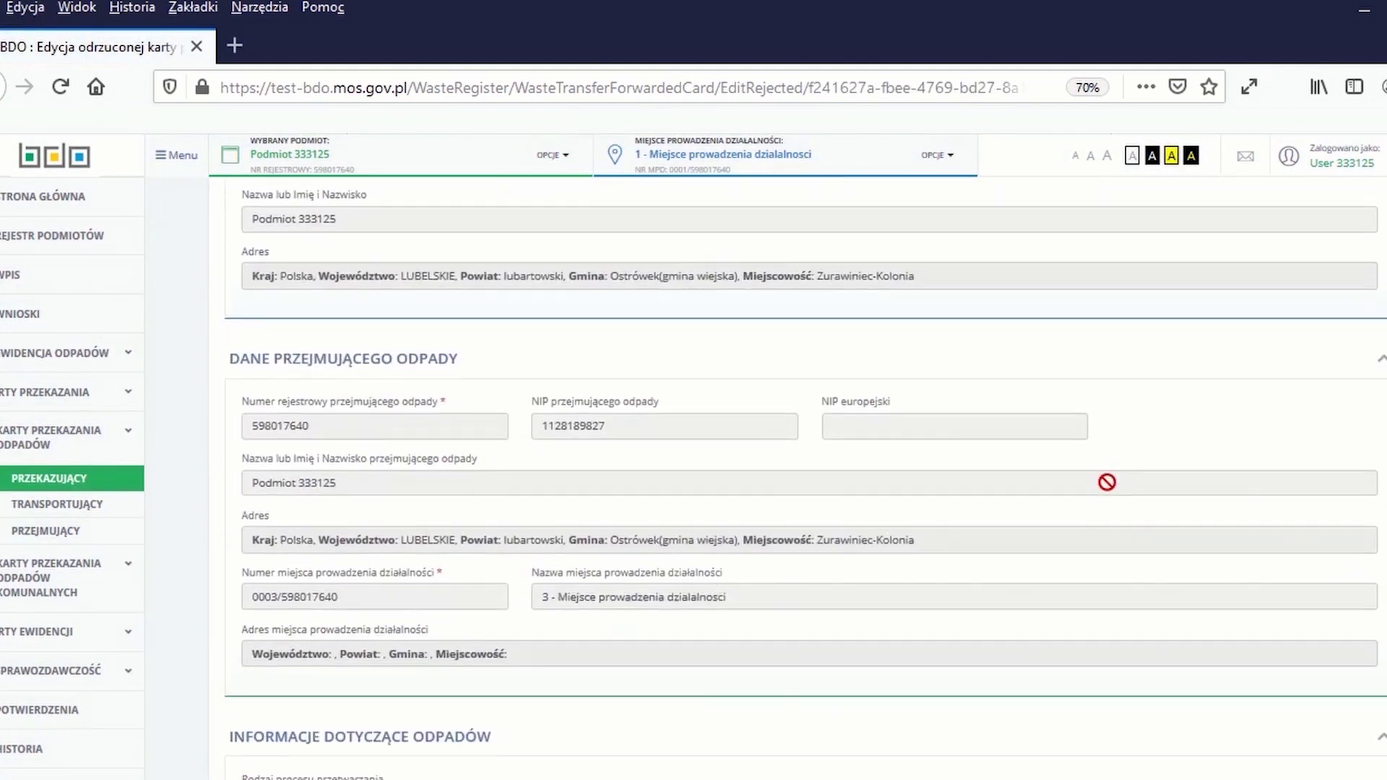
scroll(1107, 481, "down", 15)
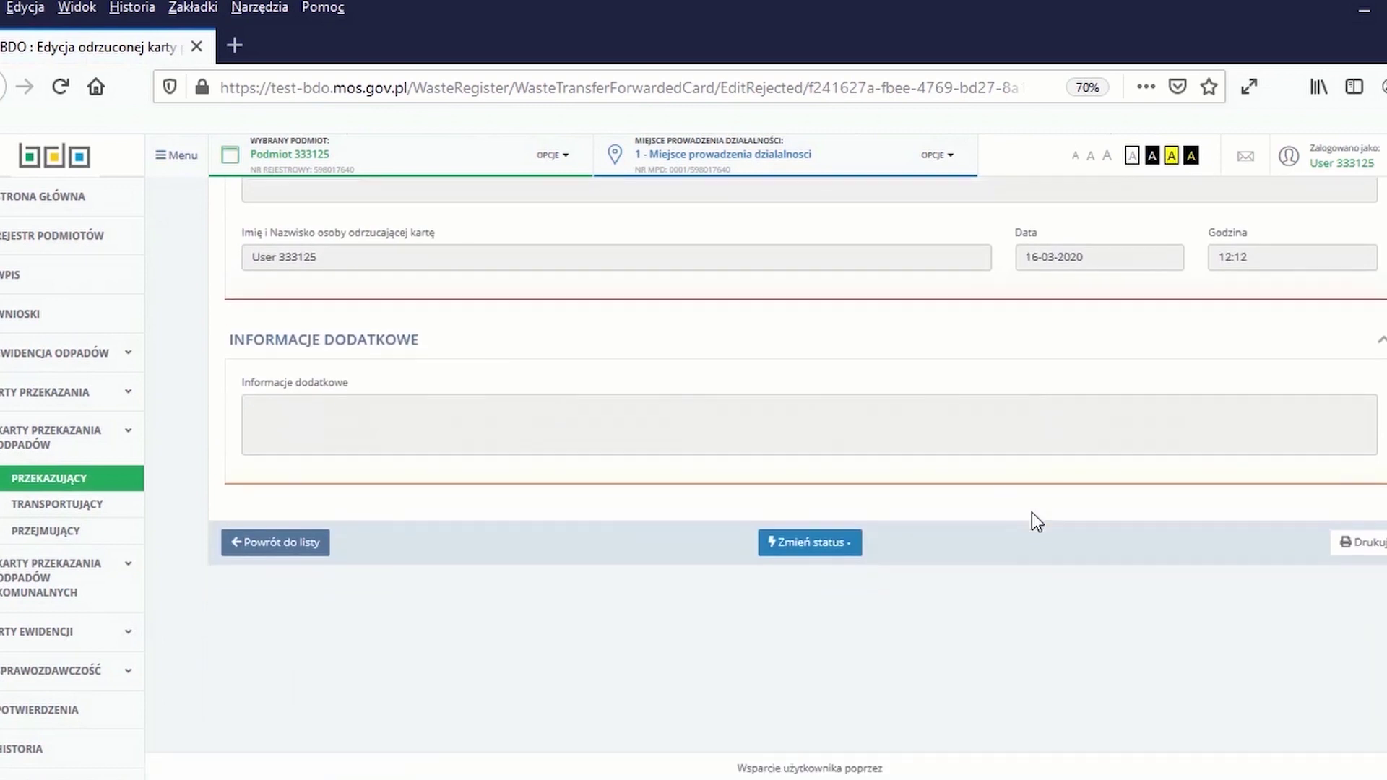
scroll(715, 433, "up", 5)
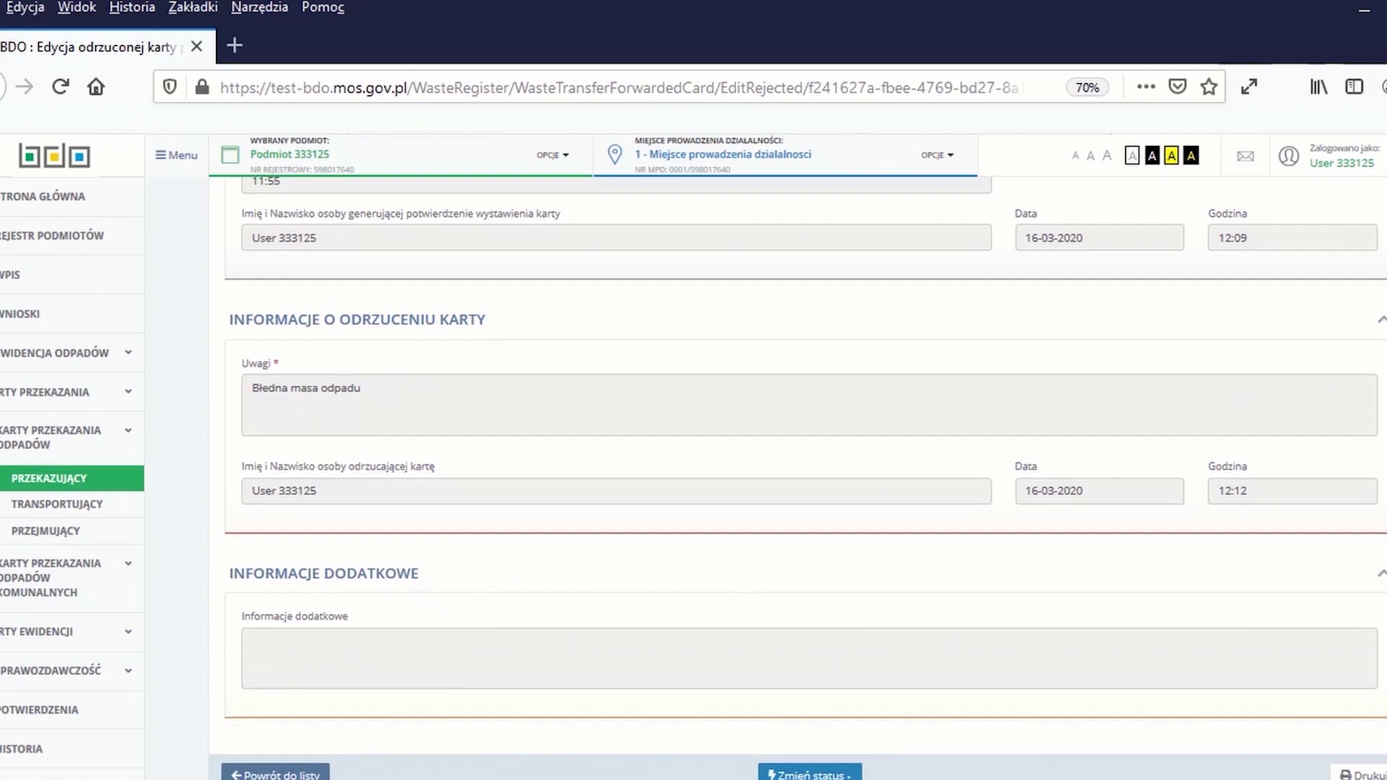
scroll(811, 699, "down", 3)
left_click(809, 618)
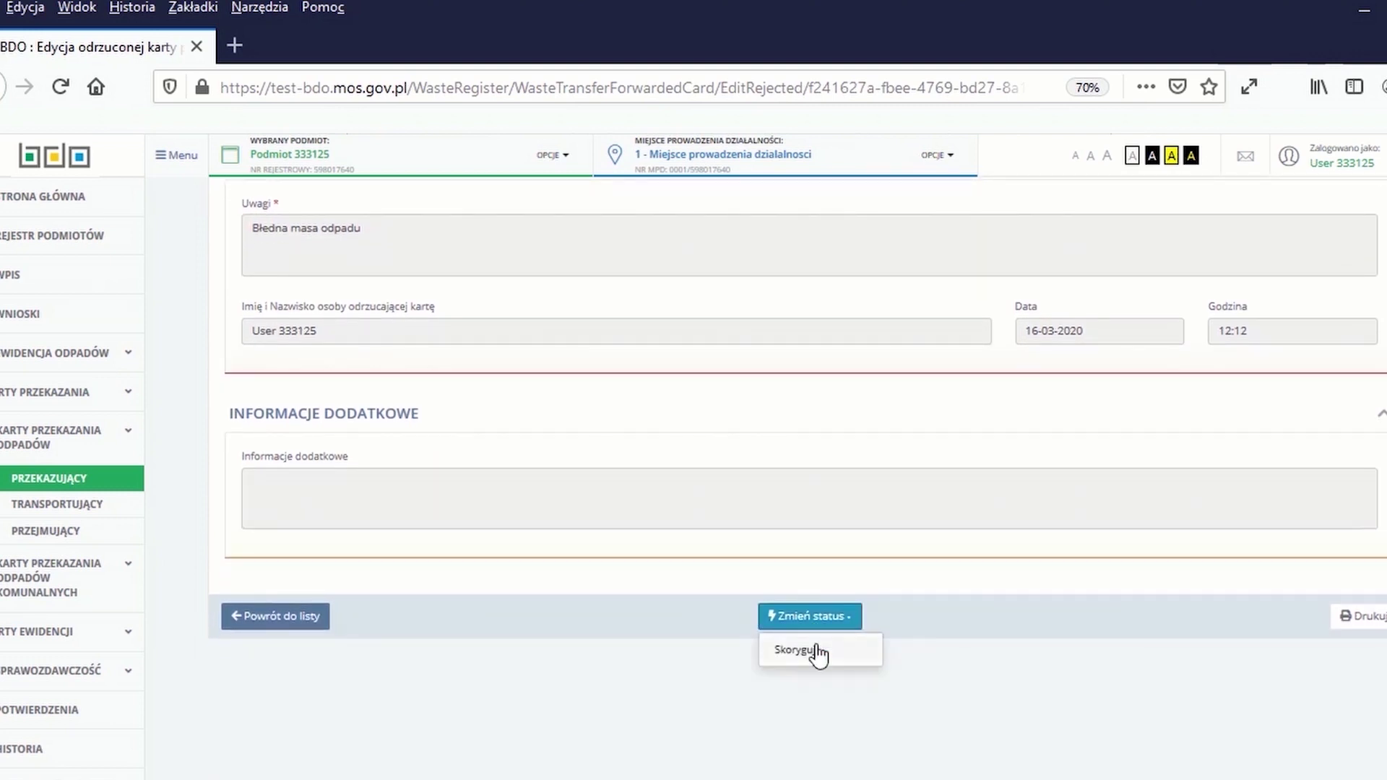
left_click(795, 650)
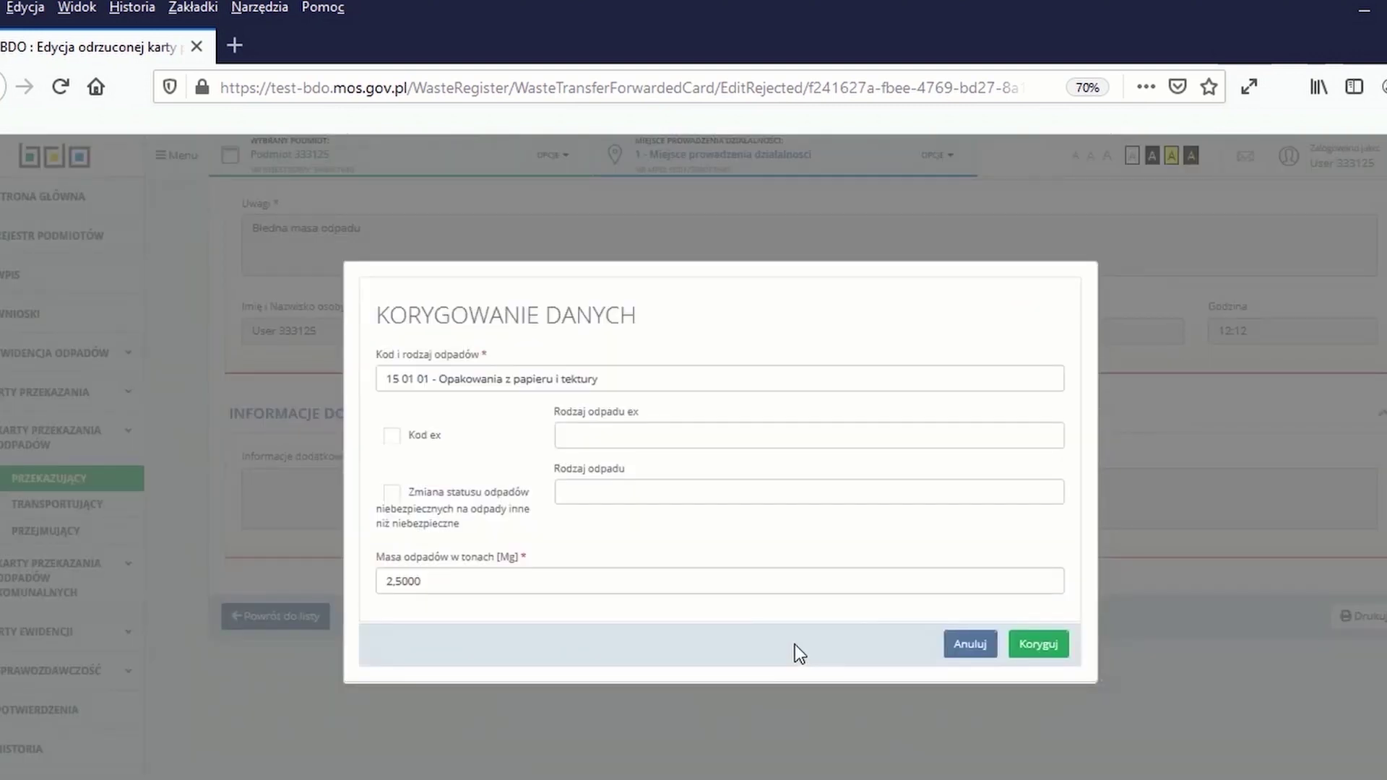
- Correct the waste mass to 3,0 Mg and submit the correction of the card
left_click(467, 576)
key("BackSpace")
key("BackSpace")
key("BackSpace")
key("BackSpace")
key("BackSpace")
type("3")
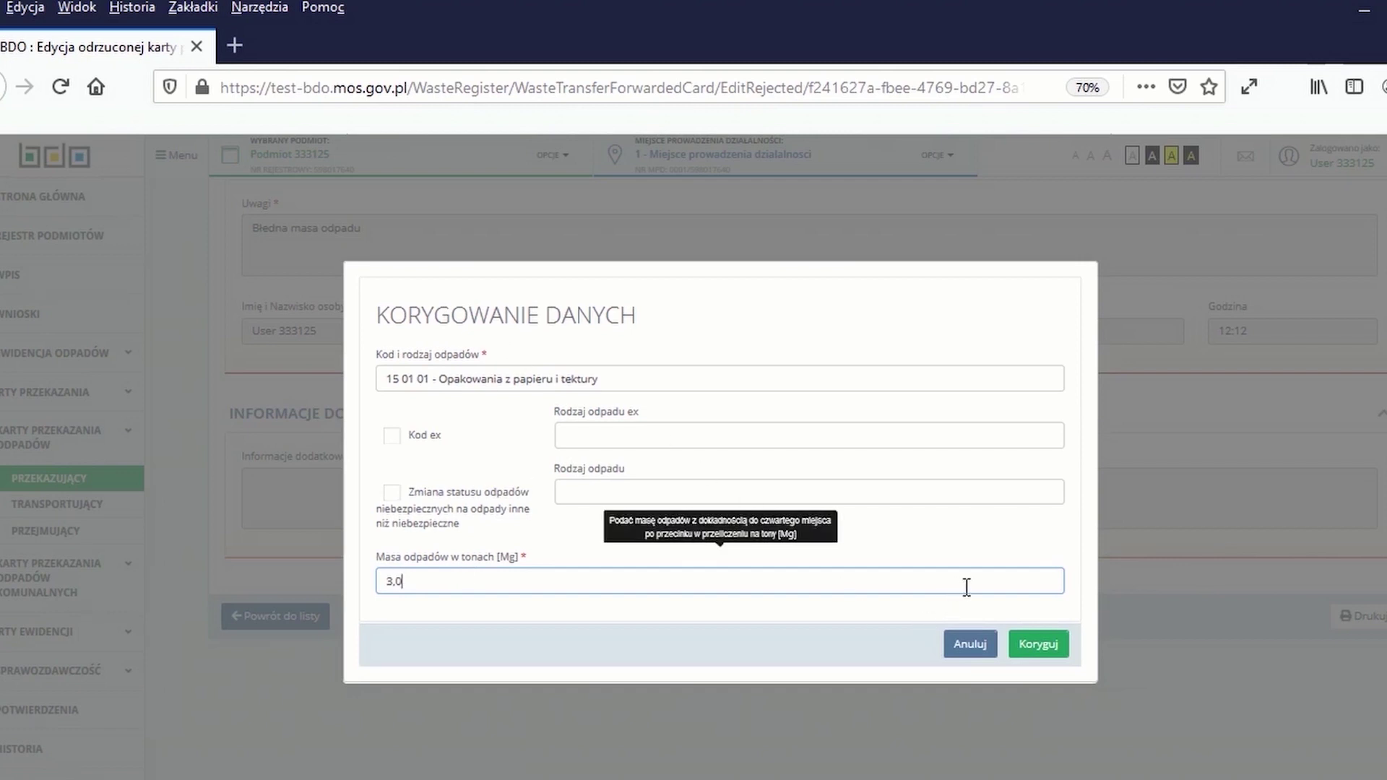
left_click(1038, 647)
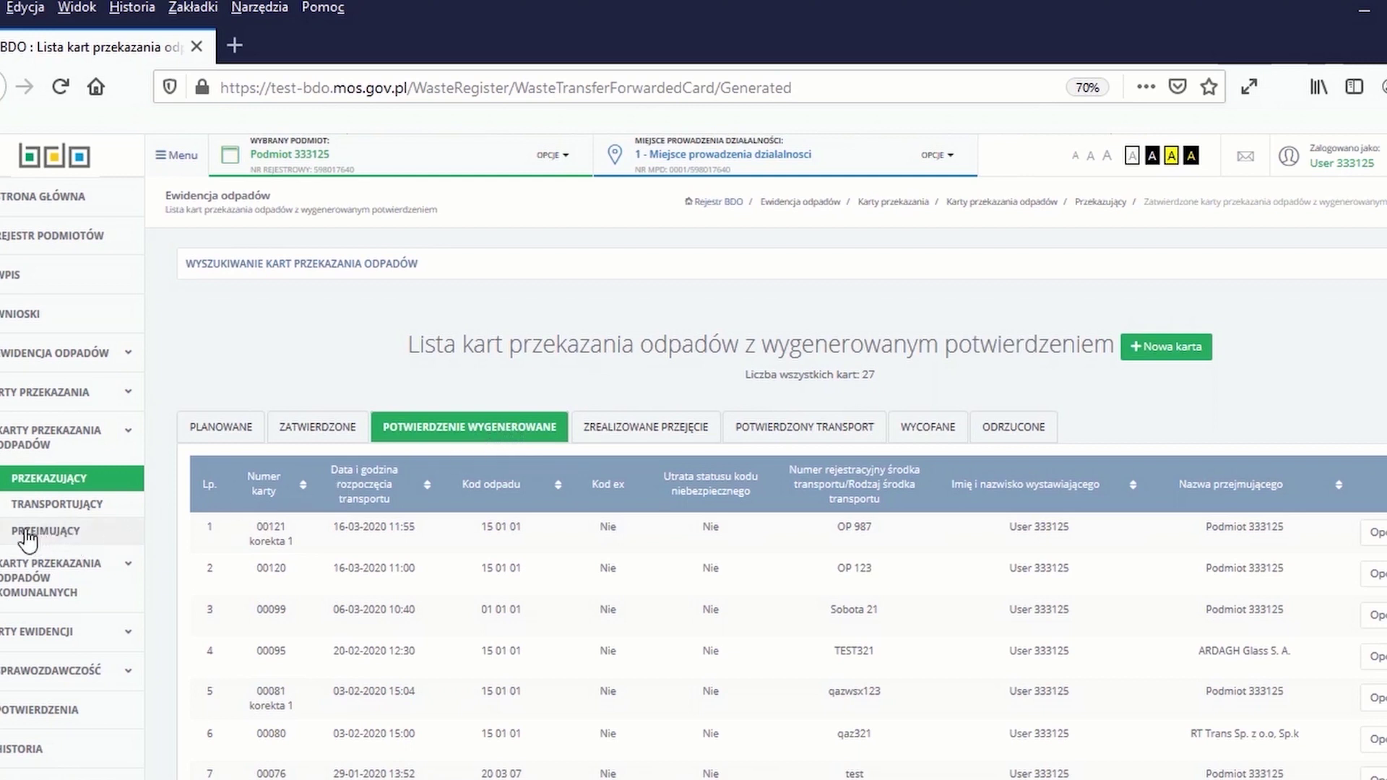
- Switch the active place of business to "3 - Miejsce prowadzenia dzialalnosci"
left_click(934, 155)
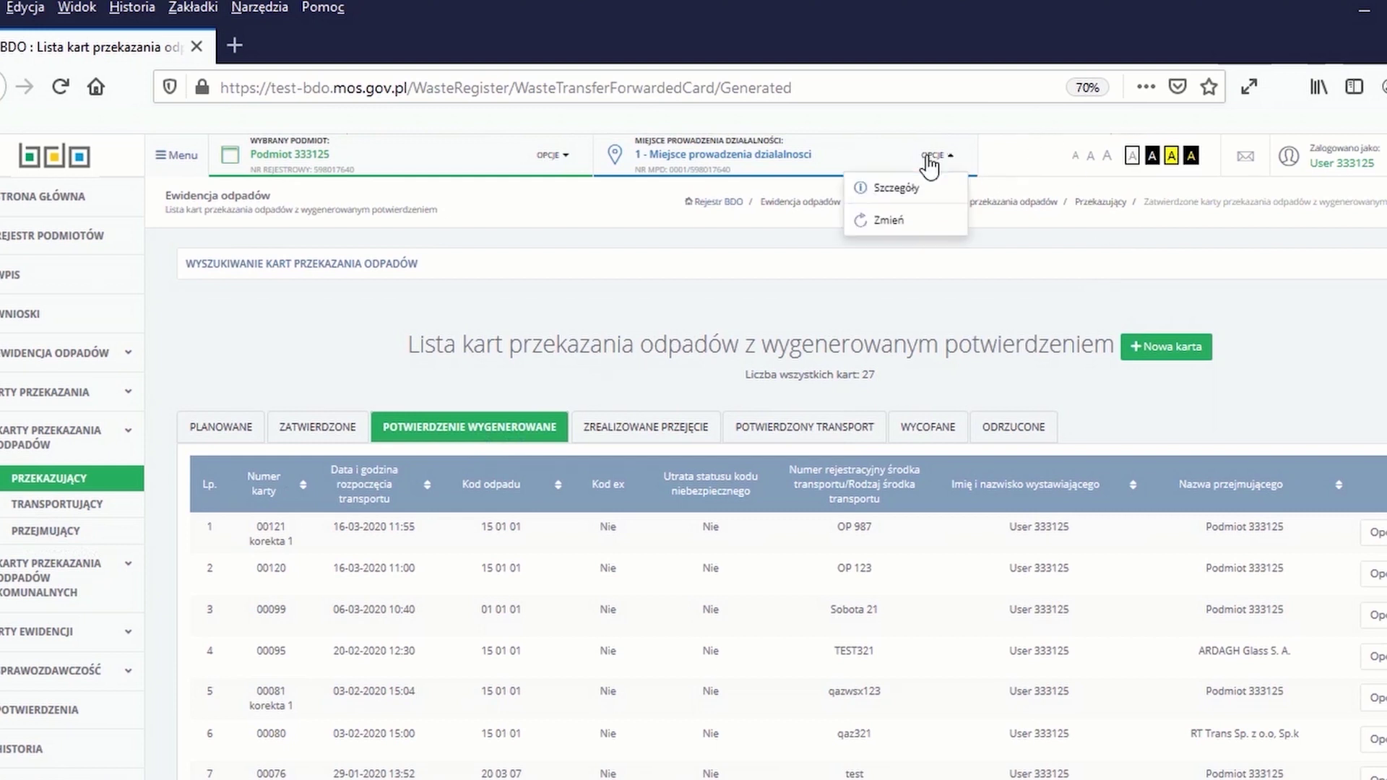
left_click(887, 220)
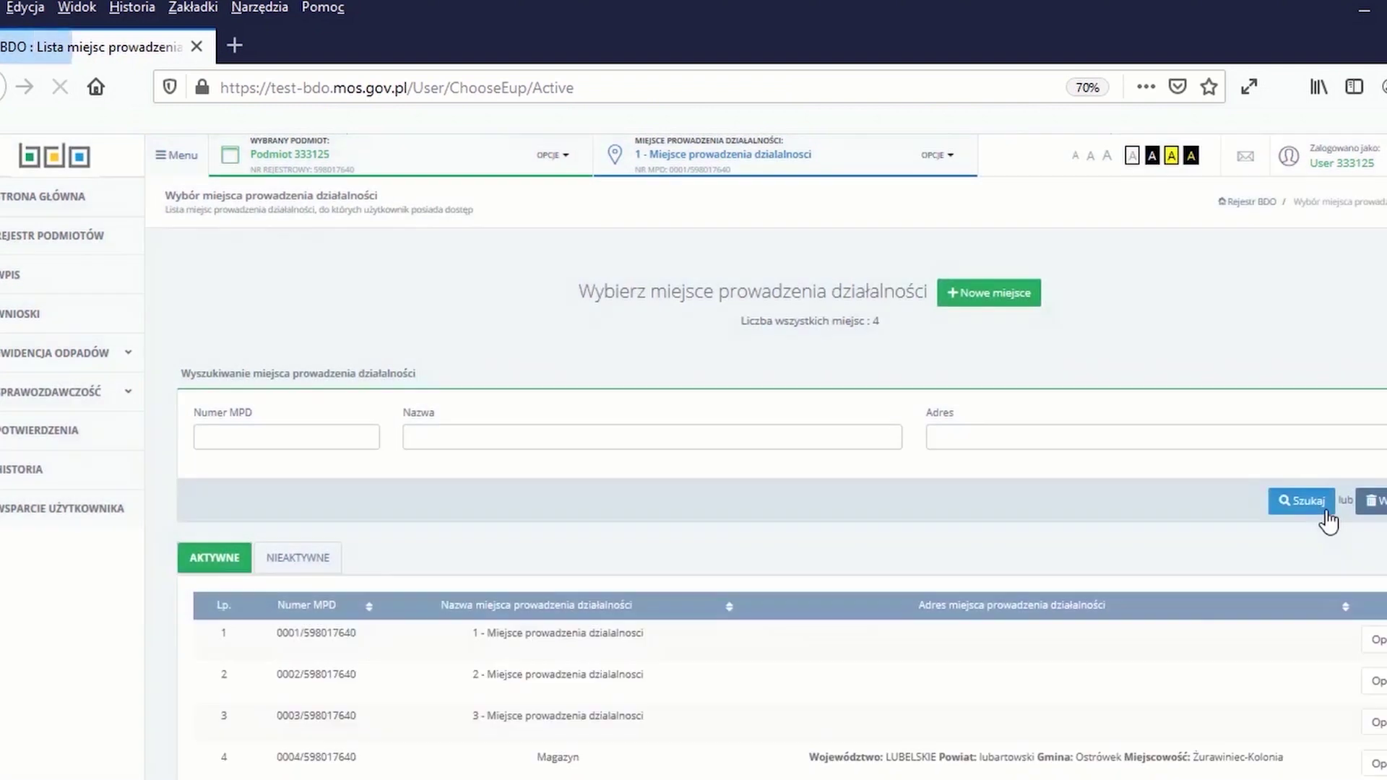
scroll(1331, 520, "down", 2)
left_click(1376, 539)
left_click(1338, 582)
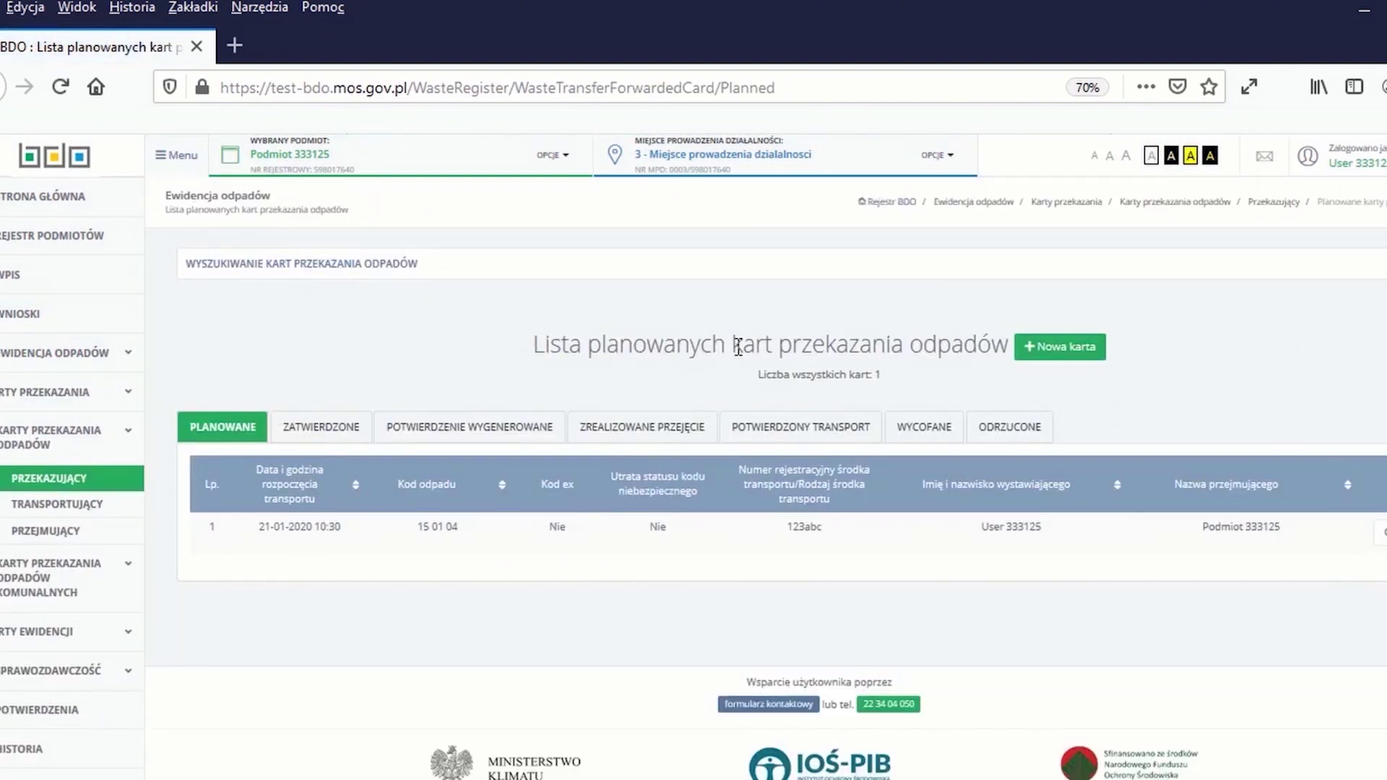
- Open the corrected OP 987 card (korekta 1) for editing from the receiving party's (Przejmujący) list of cards with generated confirmation
left_click(457, 432)
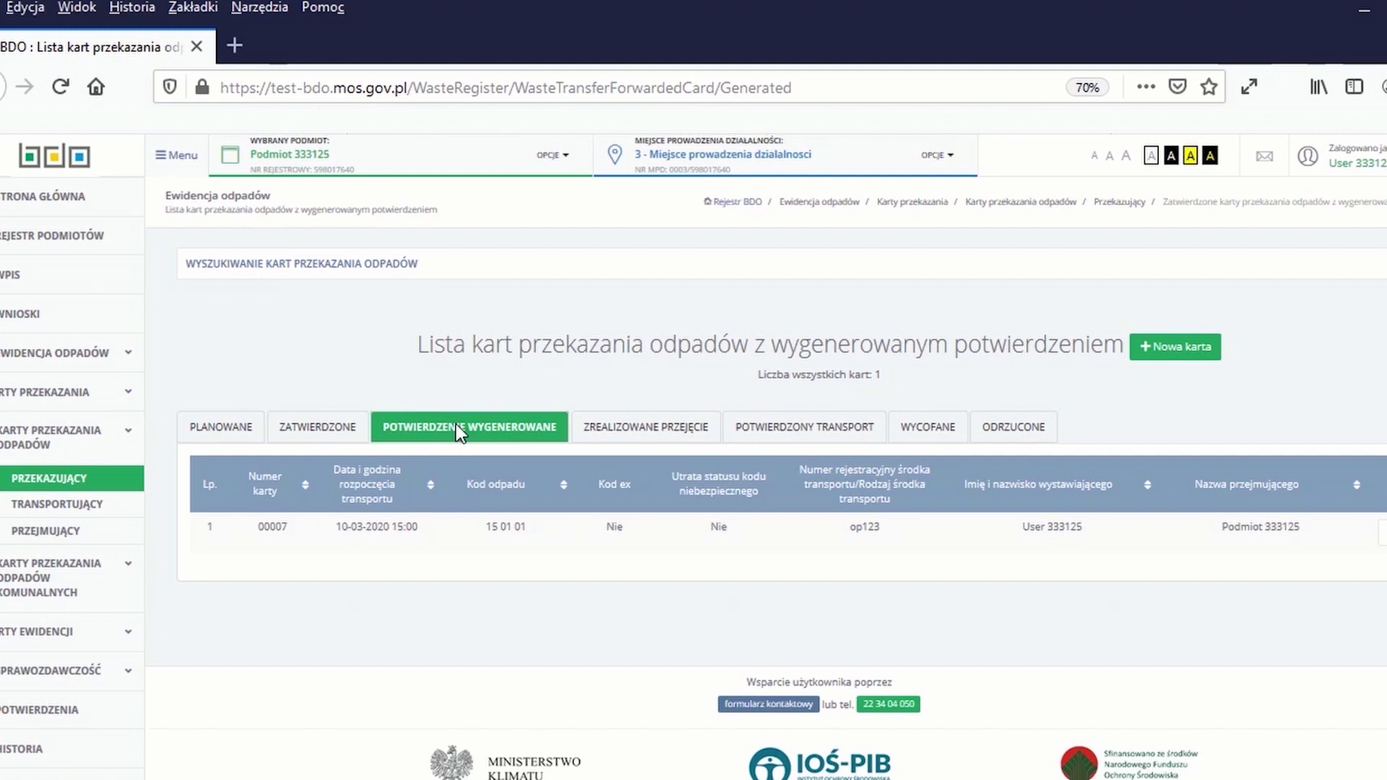
left_click(28, 534)
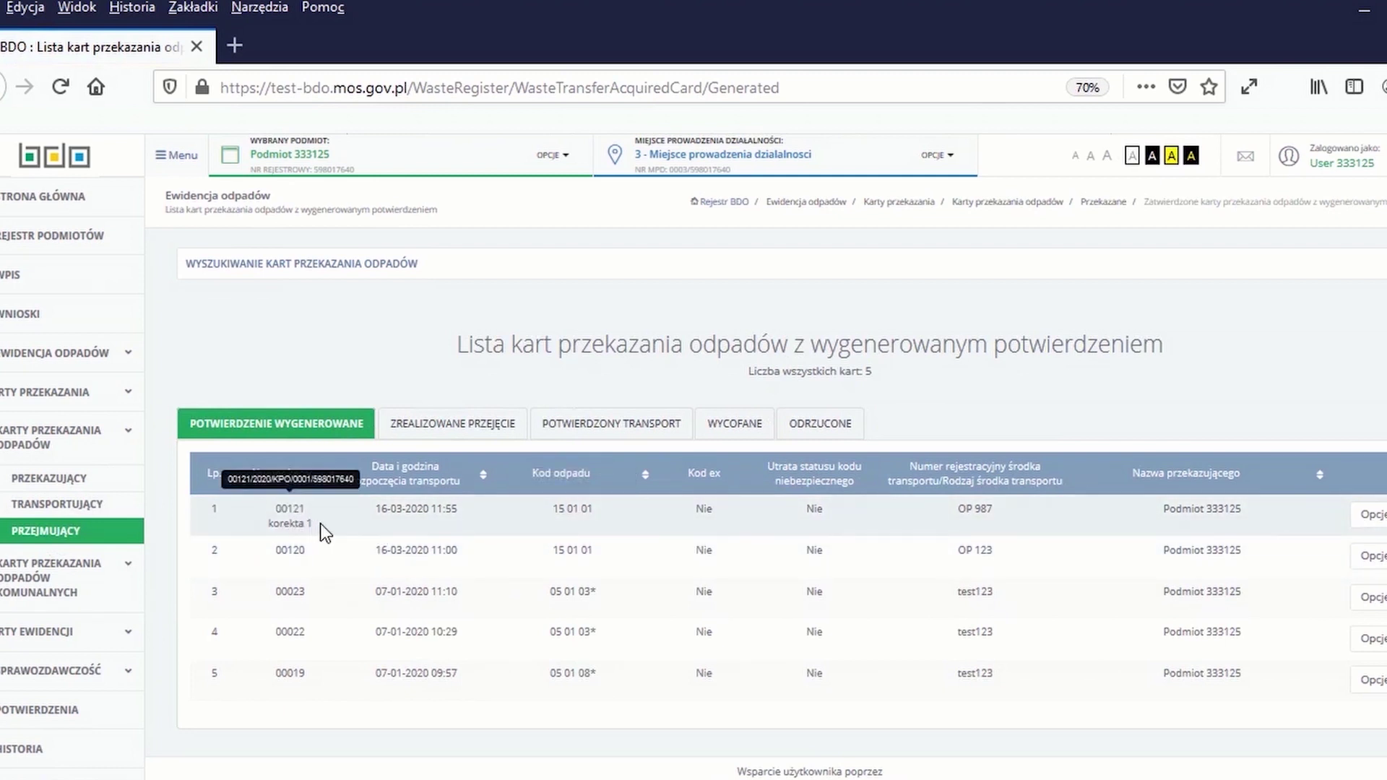
left_click(1372, 514)
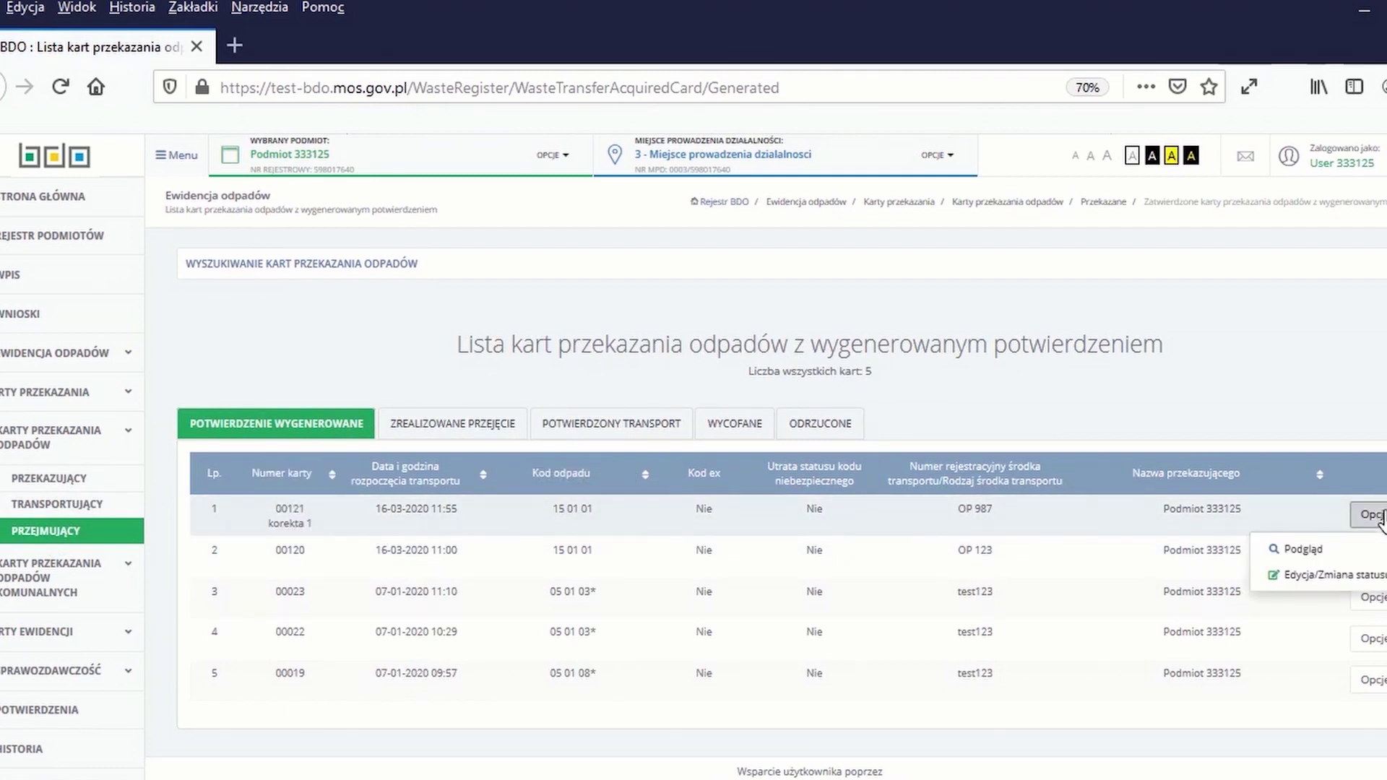
left_click(1310, 576)
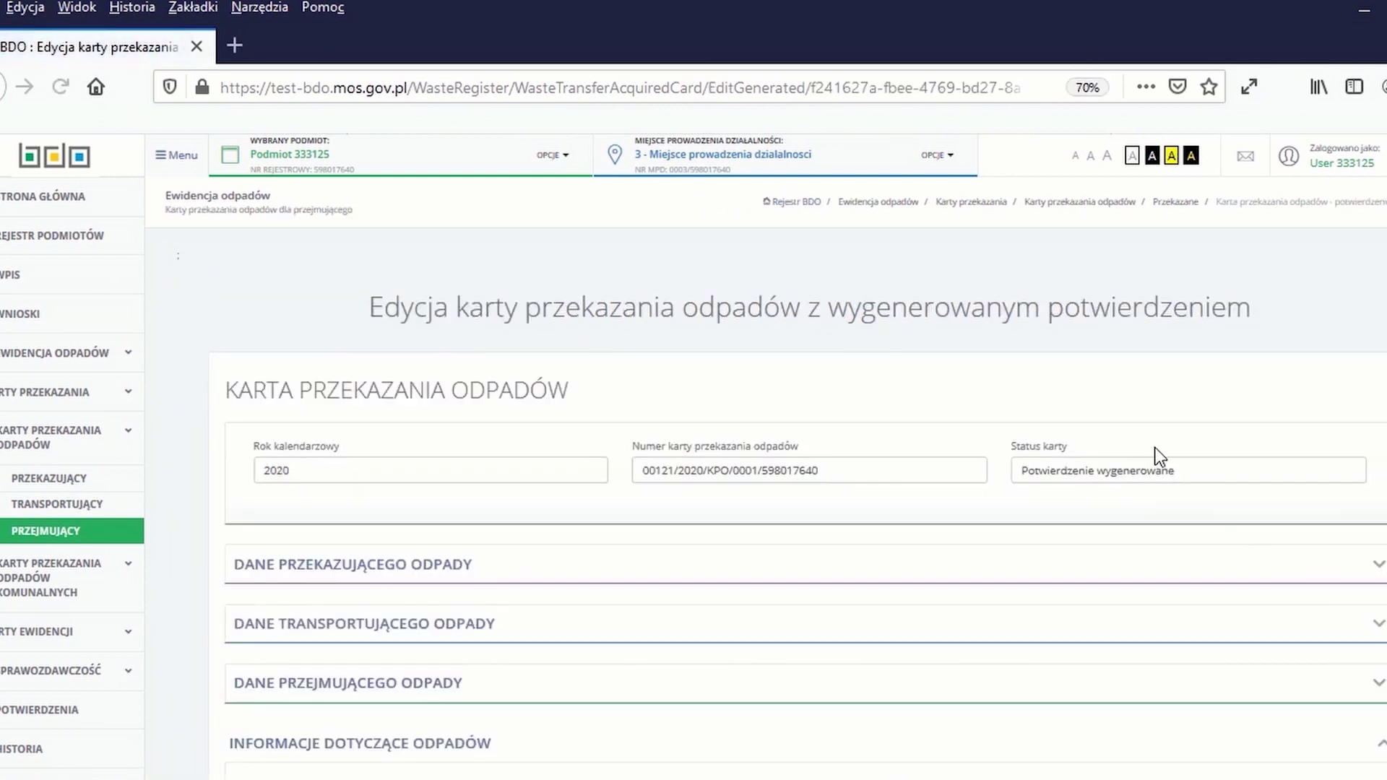
- Examine the corrected waste mass and the other waste details on the card
scroll(1158, 456, "down", 15)
scroll(930, 503, "down", 4)
scroll(1048, 455, "up", 4)
scroll(1033, 429, "up", 5)
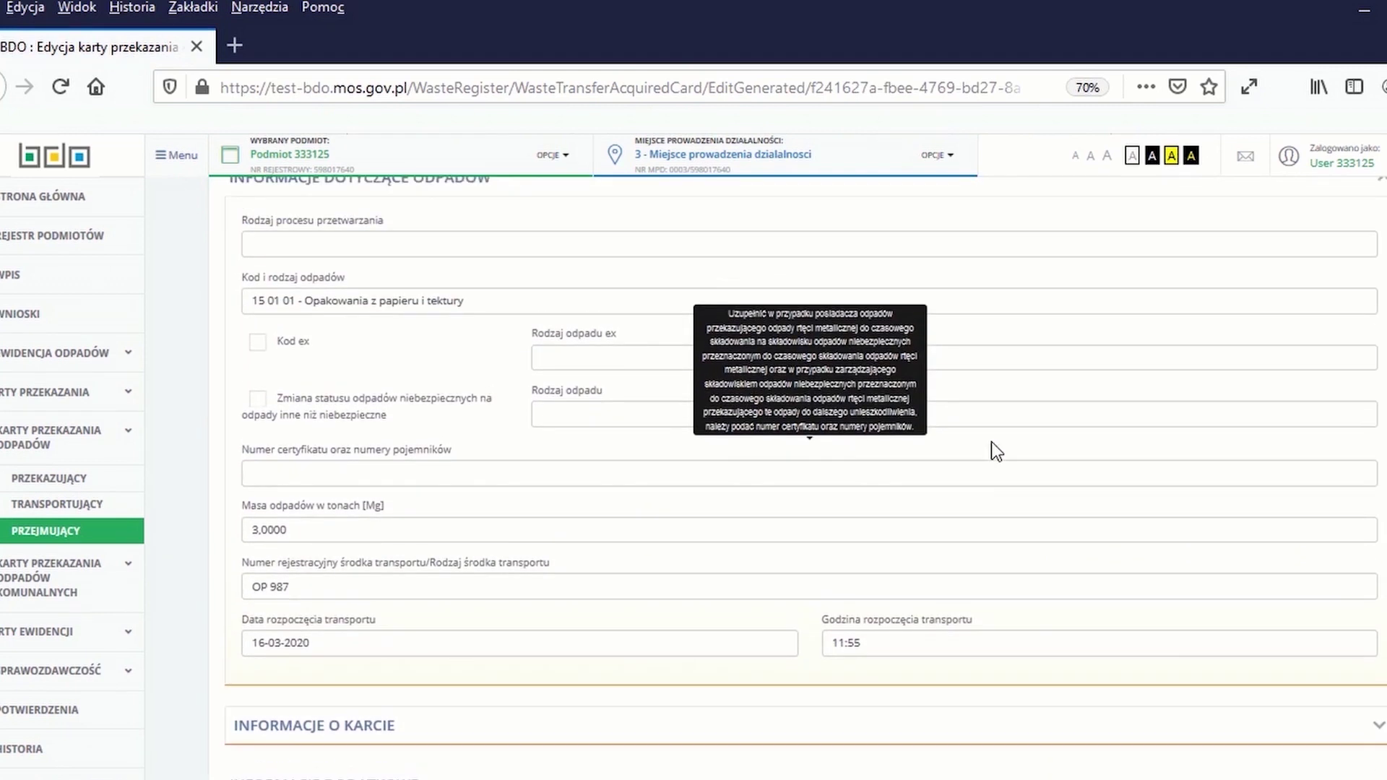
scroll(991, 440, "up", 2)
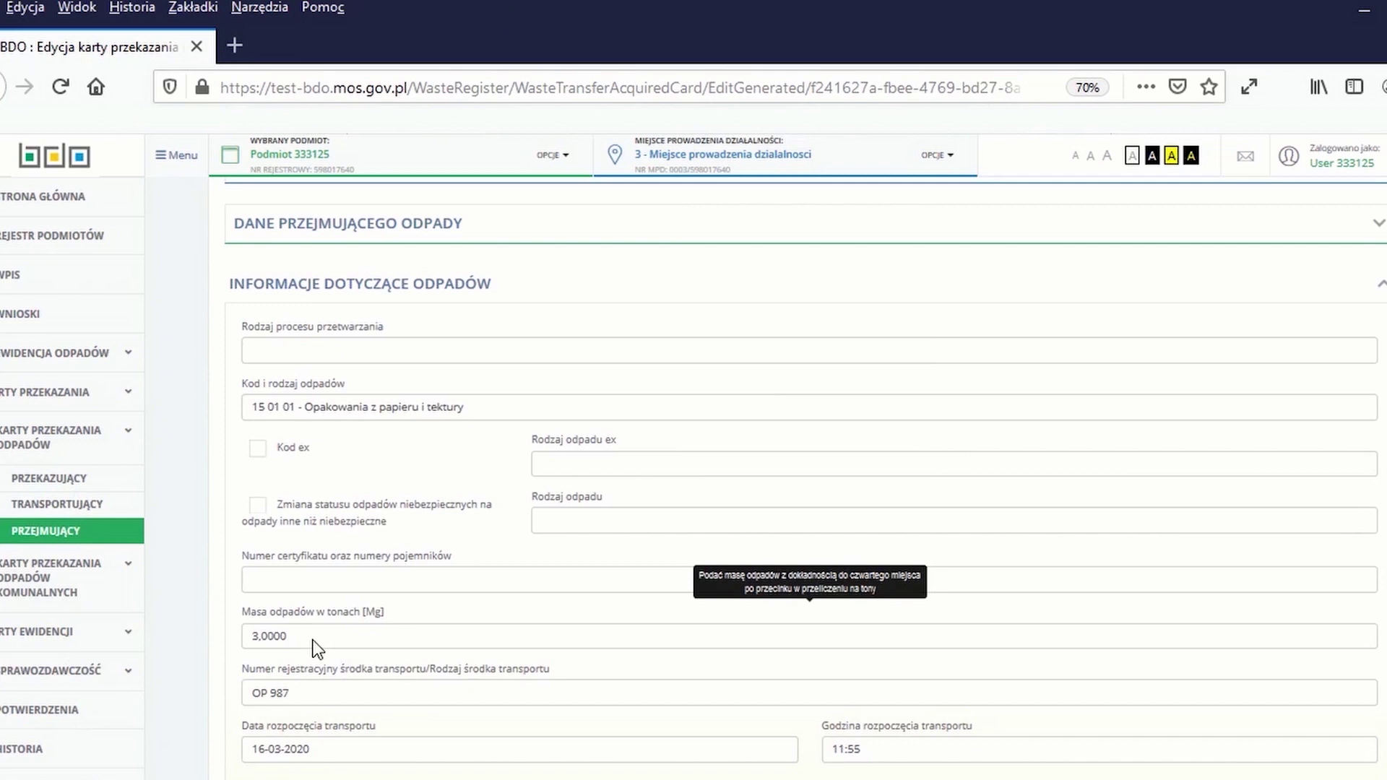
scroll(316, 646, "up", 7)
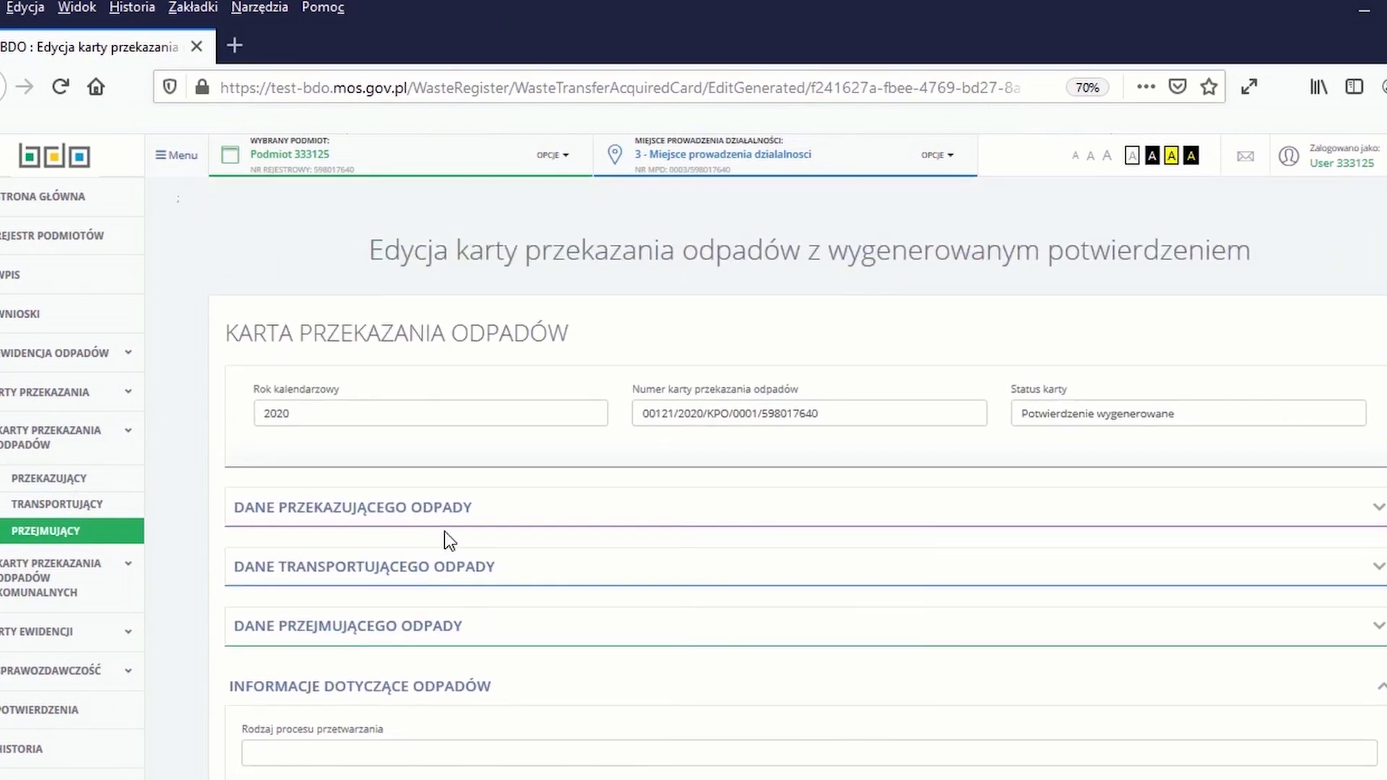
scroll(1311, 590, "down", 5)
scroll(1305, 578, "down", 10)
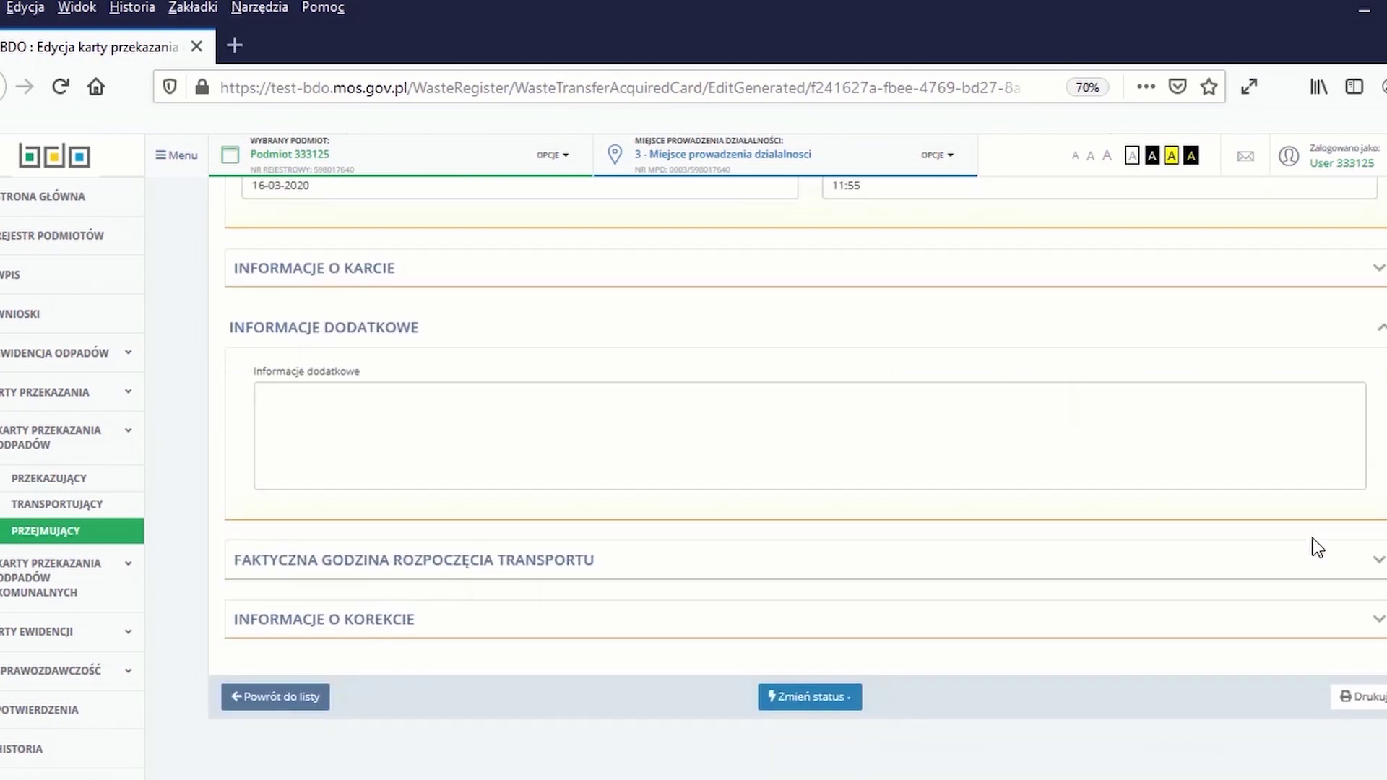
- Expand the correction information (Informacje o korekcie) and compare the mass before correction with the card's current waste mass
left_click(1378, 621)
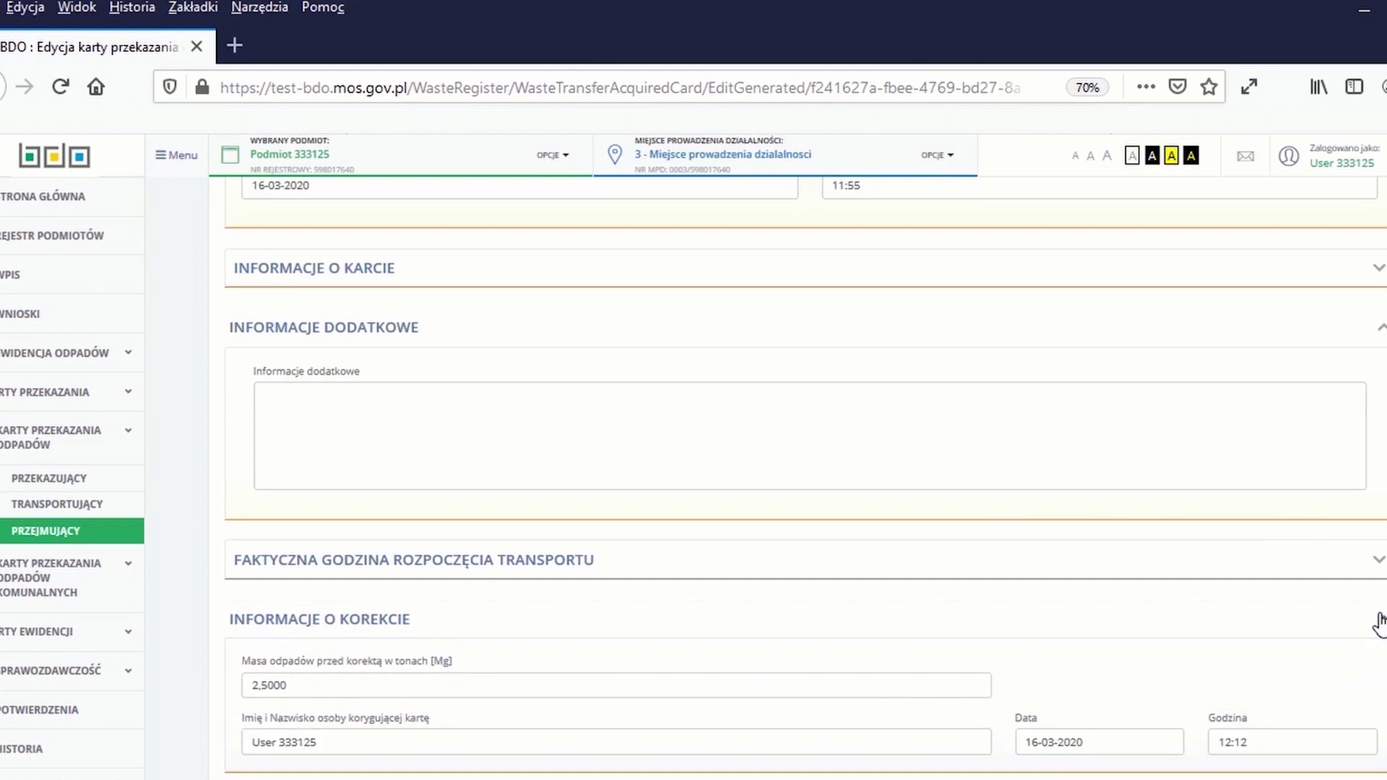
scroll(1077, 608, "down", 4)
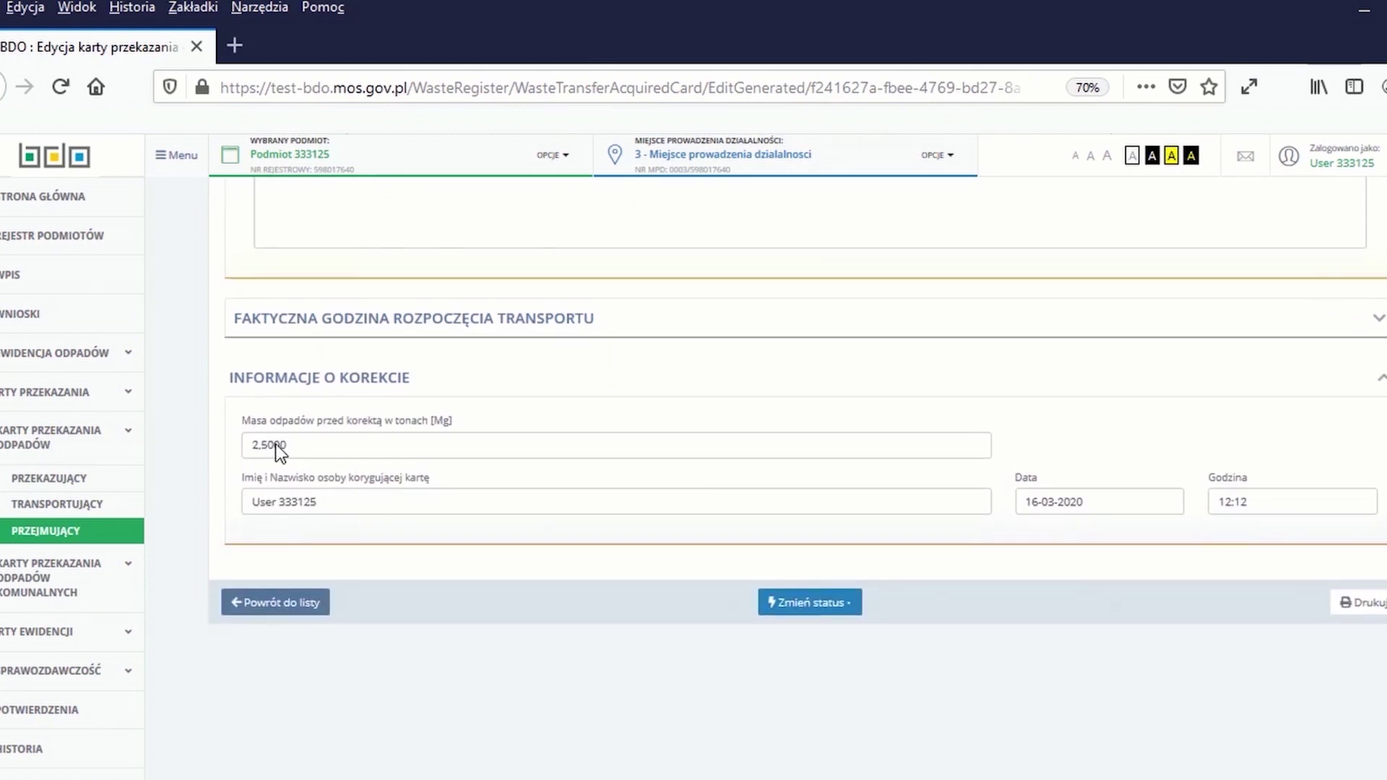
scroll(310, 413, "up", 6)
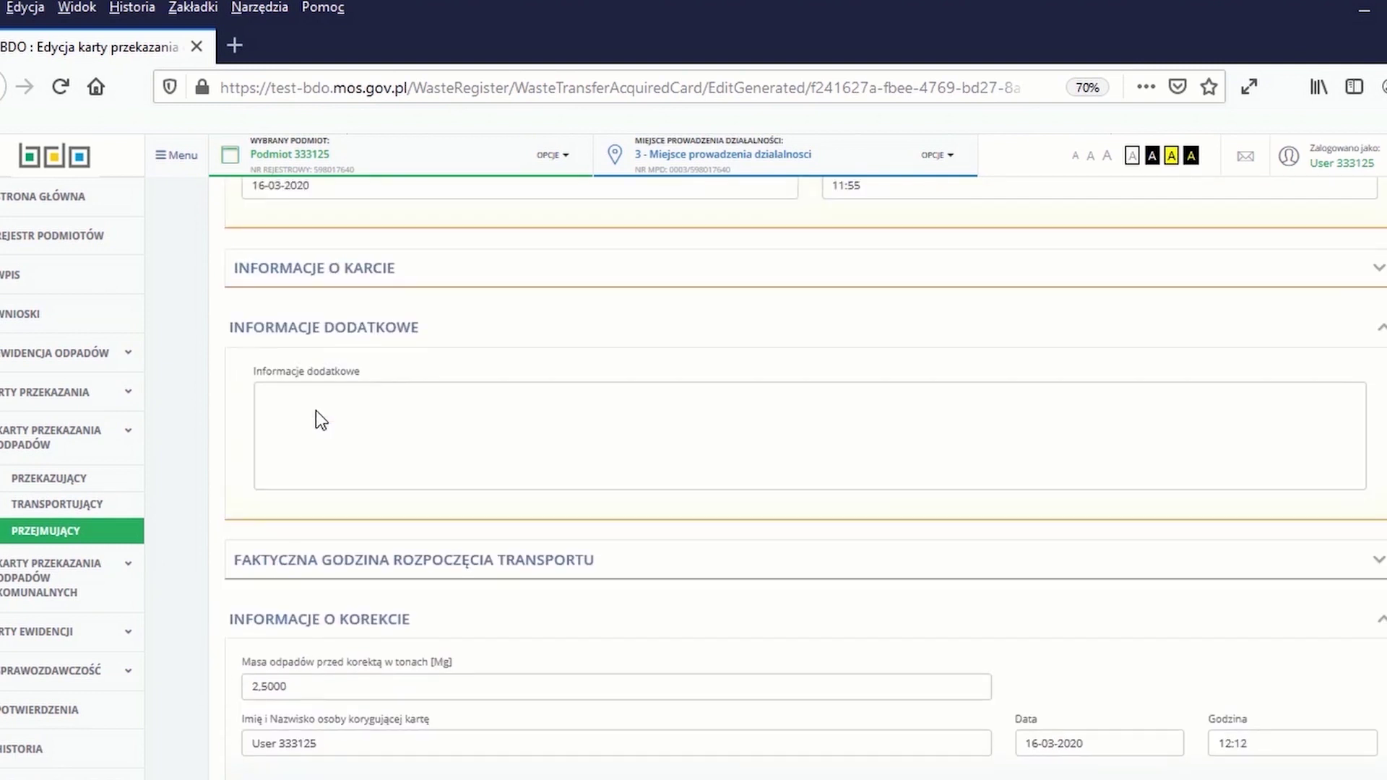
scroll(315, 409, "up", 3)
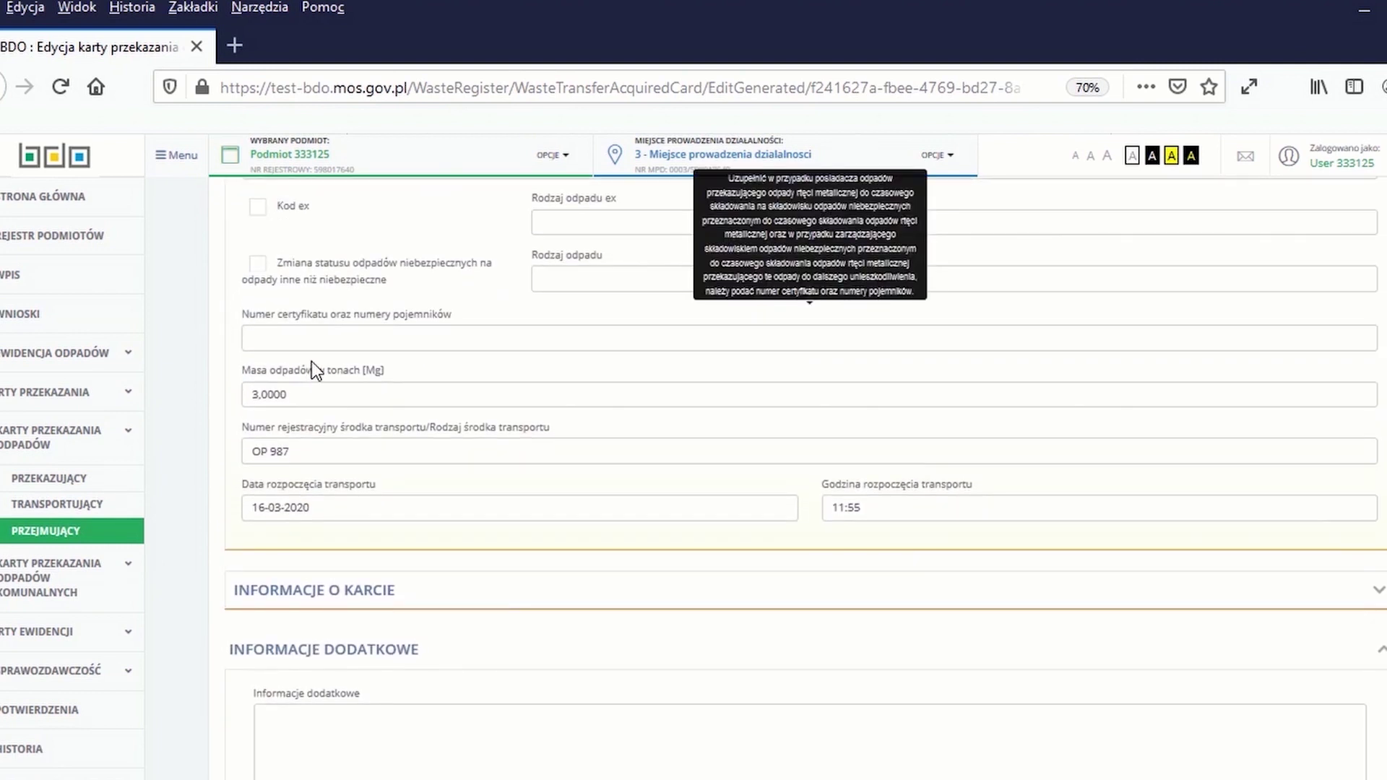
scroll(972, 394, "down", 7)
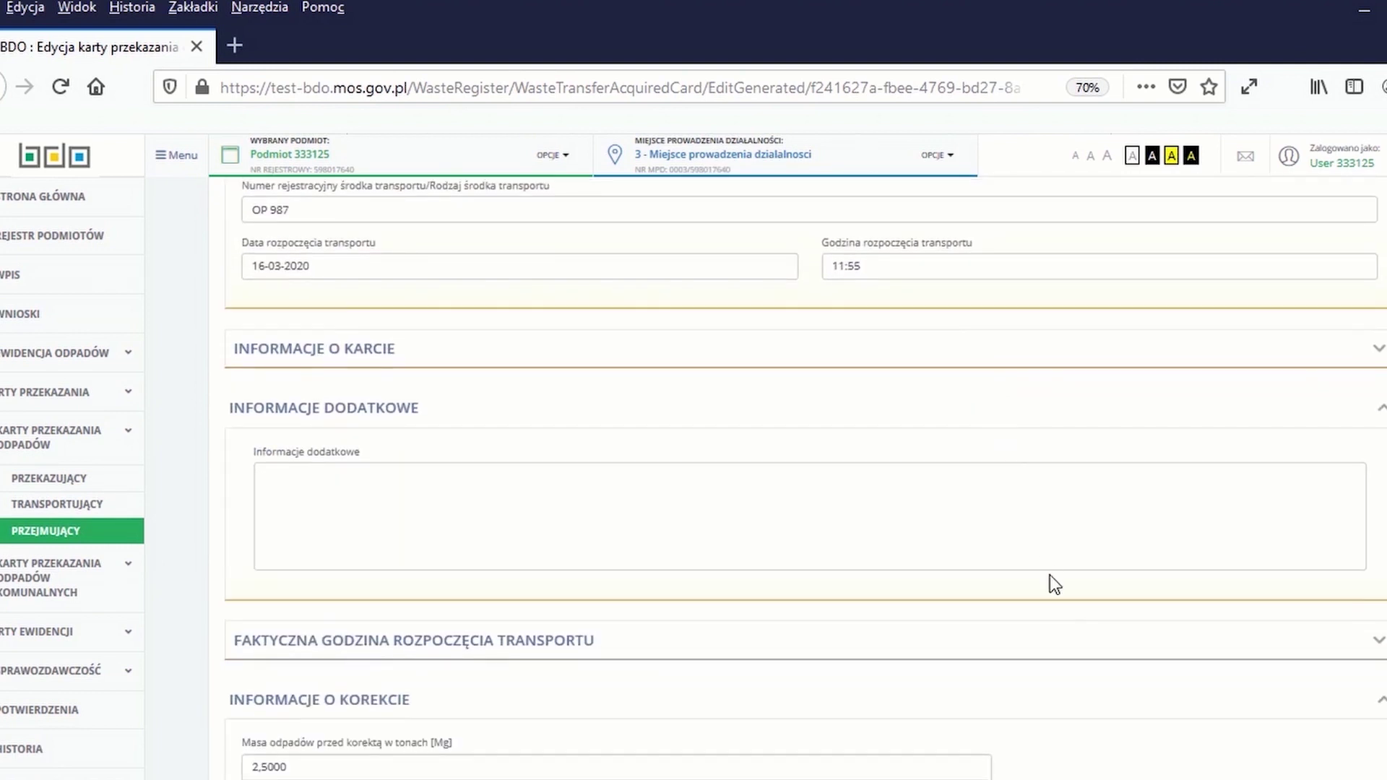
scroll(1056, 634, "down", 1)
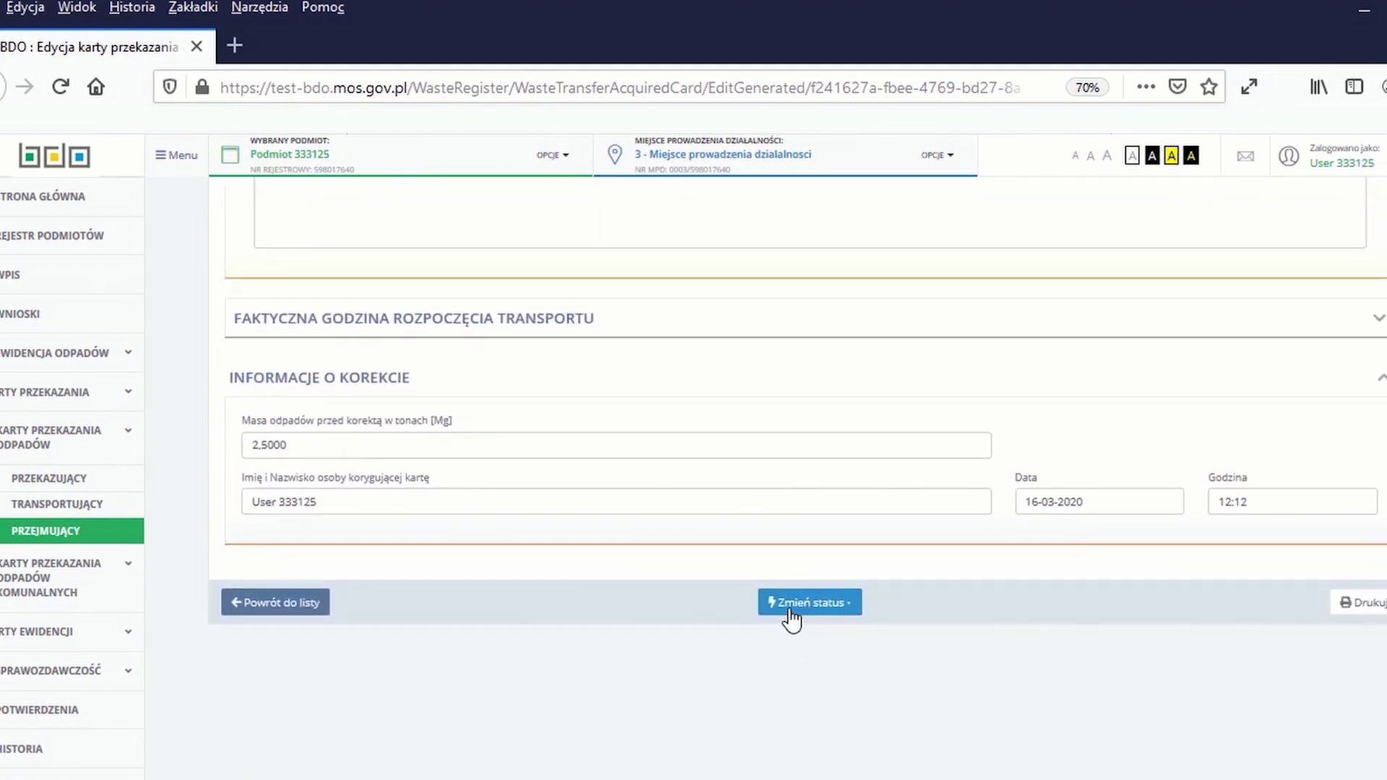
- Change the card's status by confirming the waste takeover (Potwierdź przejęcie) with a mass of 3,0000 tonnes and no remarks
left_click(786, 619)
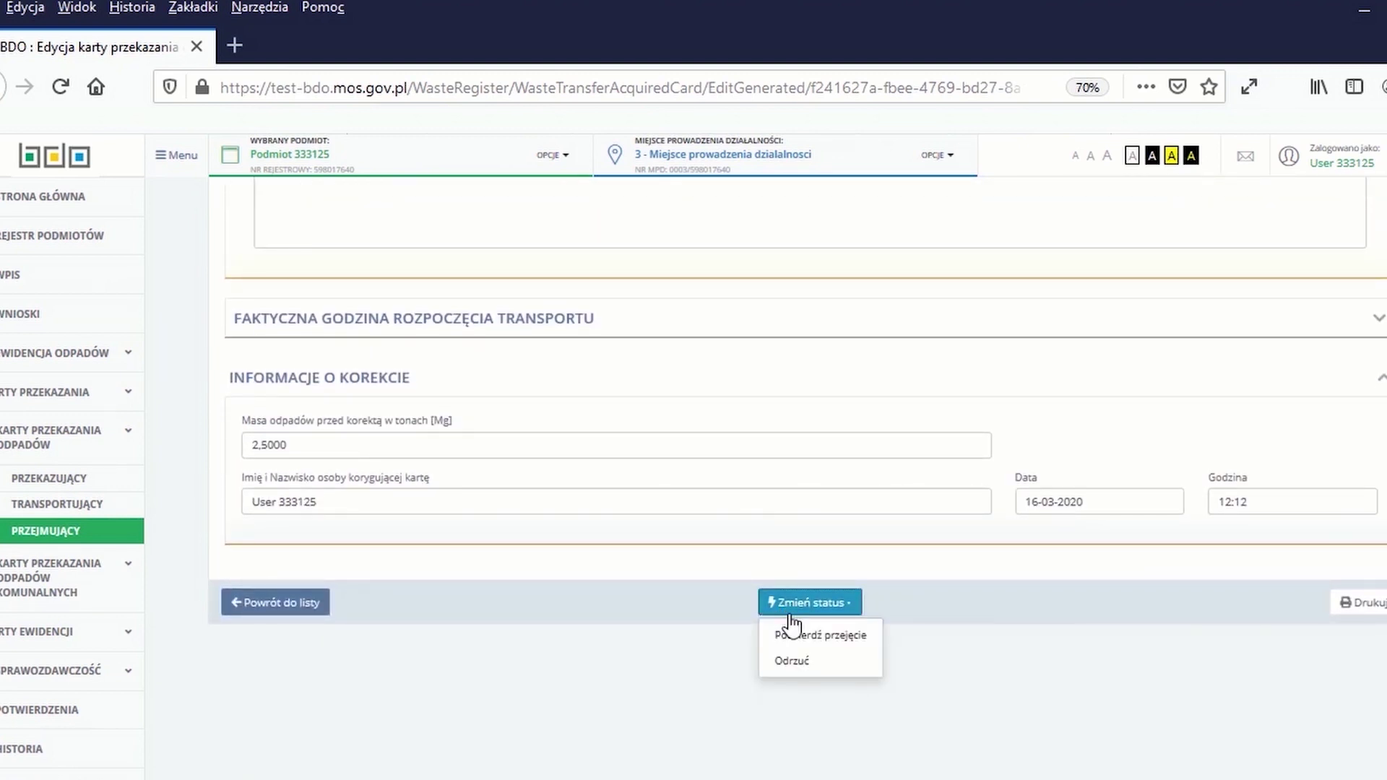
left_click(803, 637)
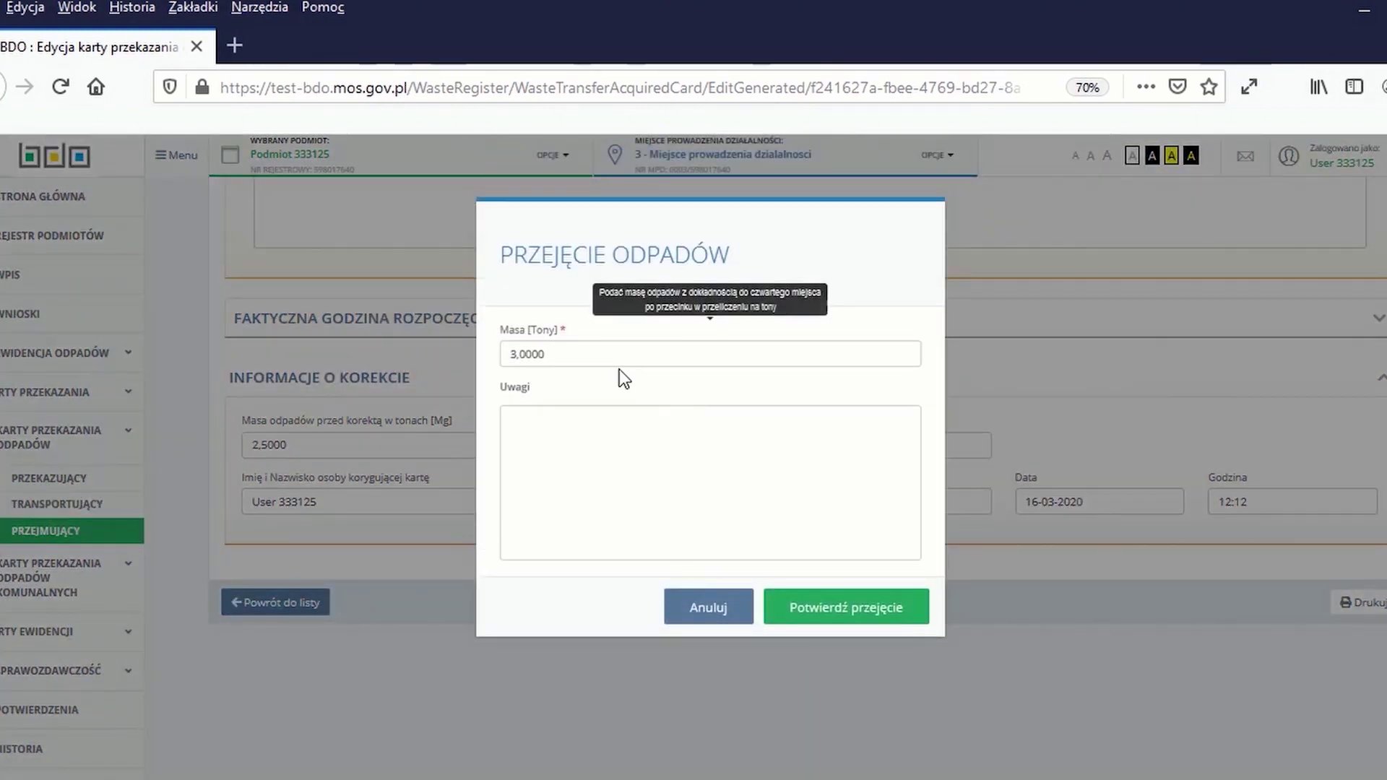
mouse_move(613, 370)
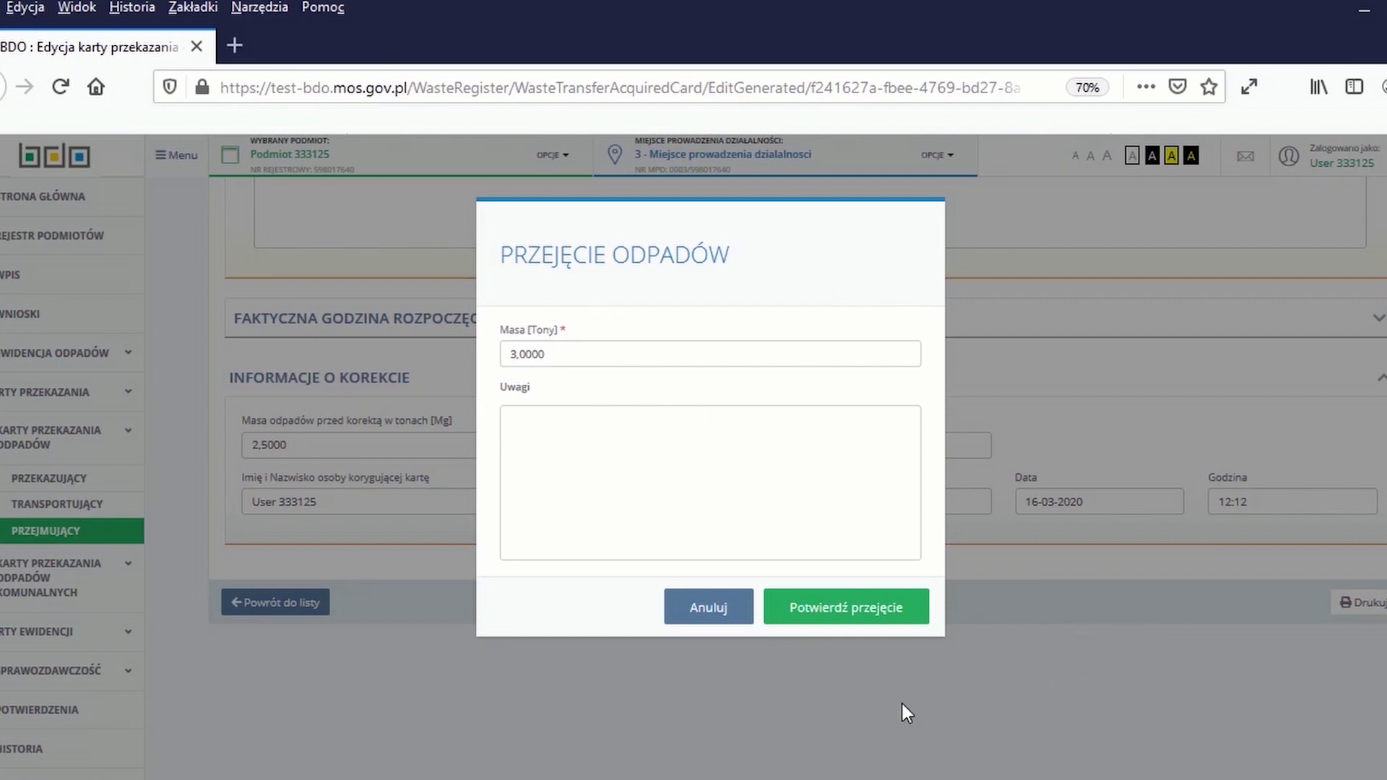
left_click(841, 617)
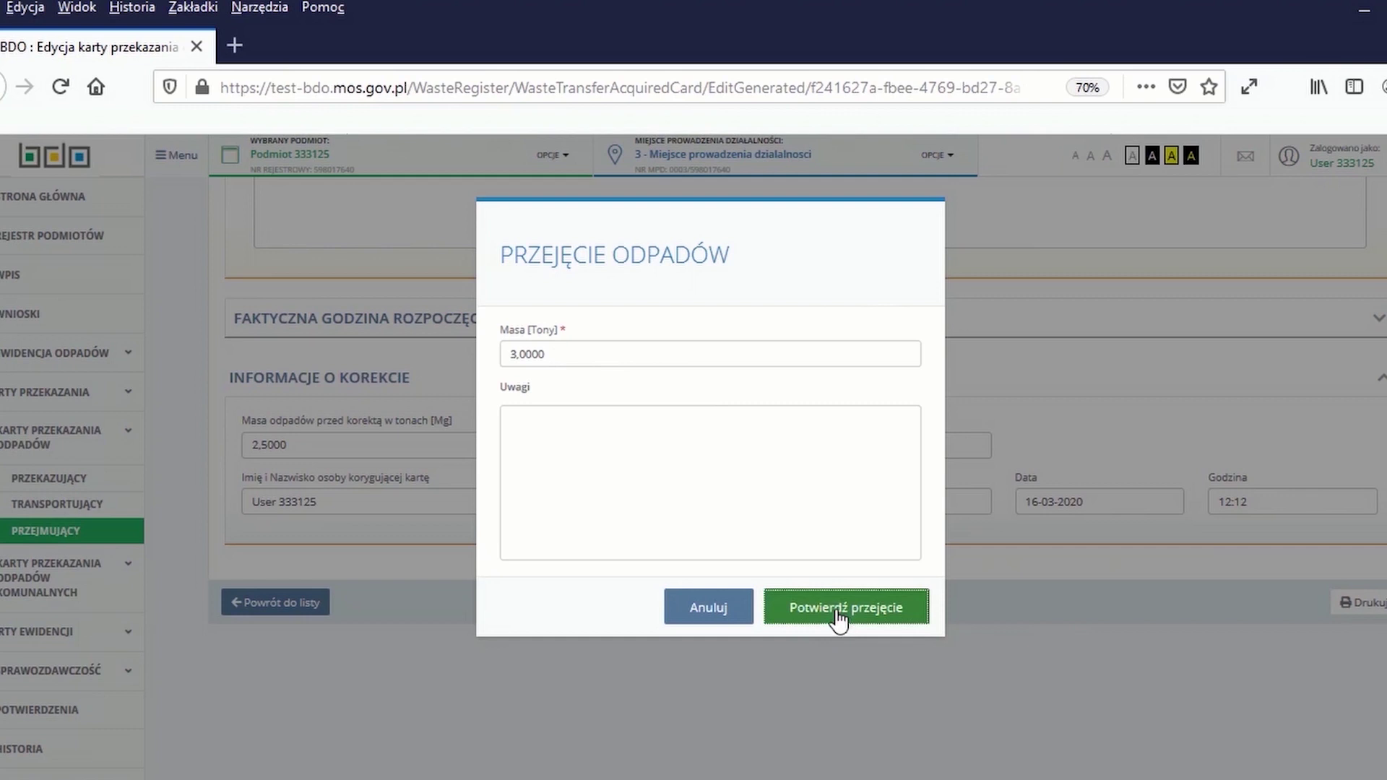